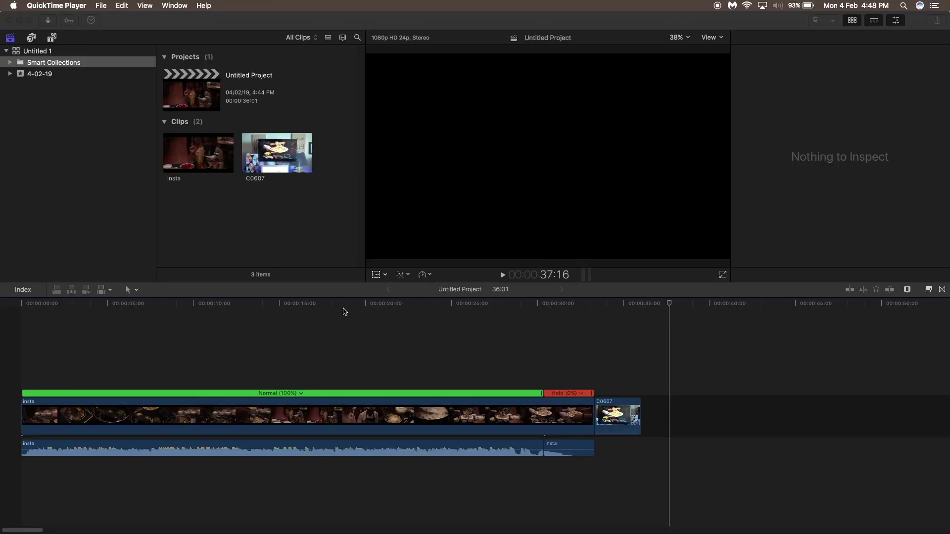
Switch to Final Cut Pro's Untitled Project holding the insta clip, its Hold, and C0607
{"action": "left_click", "coordinate": [263, 307]}
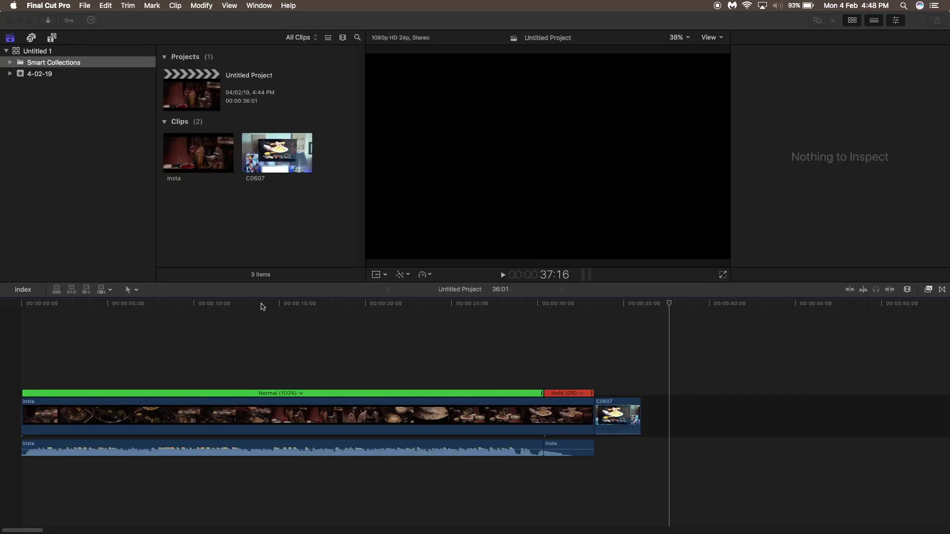
Open the Inspector, review the insta-to-C0607 cut between 28:23 and 32:00, and select insta
{"action": "key", "text": "space"}
{"action": "key", "text": "super+4"}
{"action": "left_click", "coordinate": [527, 306]}
{"action": "left_click_drag", "start_coordinate": [527, 305], "coordinate": [596, 307]}
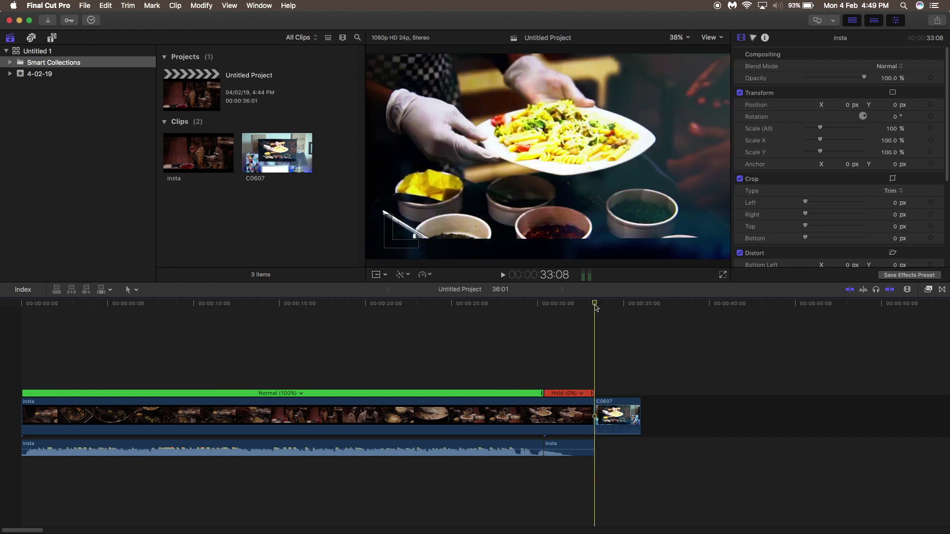
{"action": "key", "text": "space"}
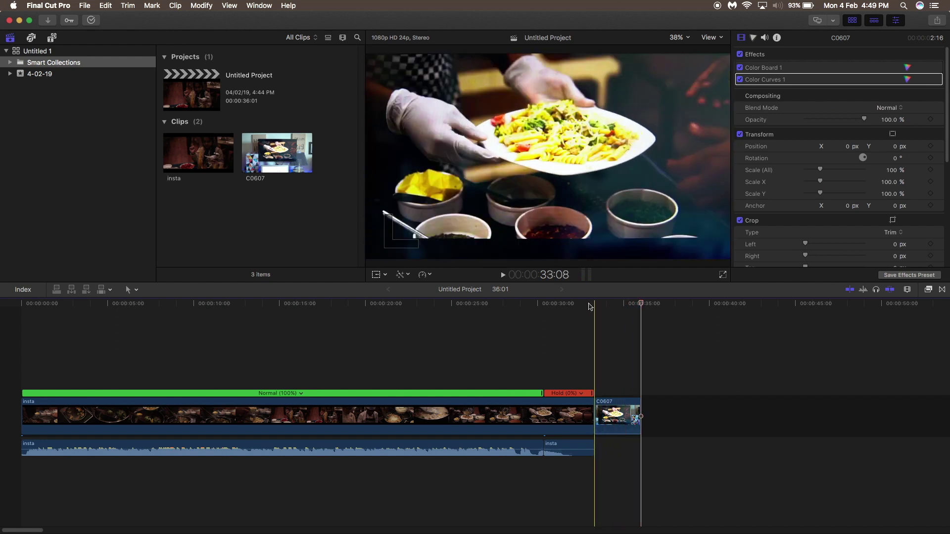
{"action": "left_click", "coordinate": [572, 306]}
{"action": "left_click_drag", "start_coordinate": [573, 305], "coordinate": [403, 308]}
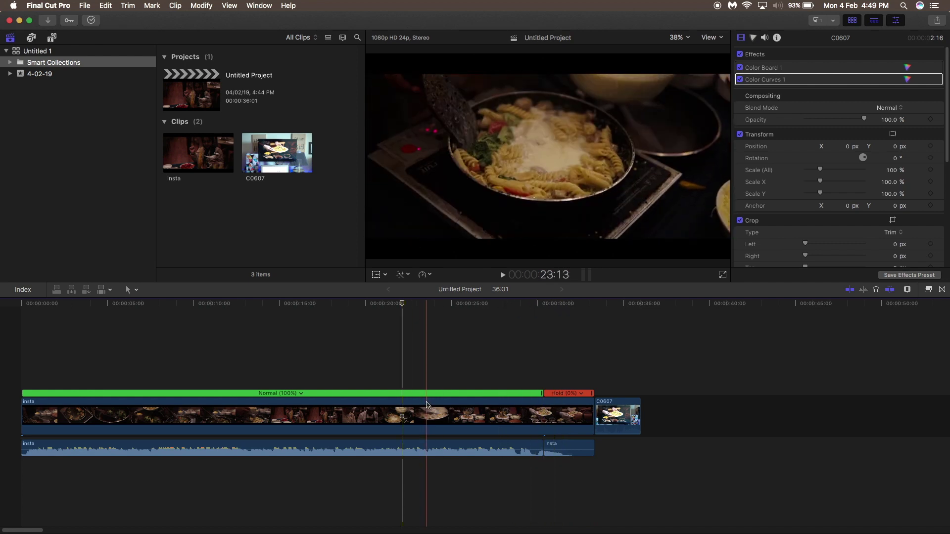
{"action": "left_click", "coordinate": [429, 405]}
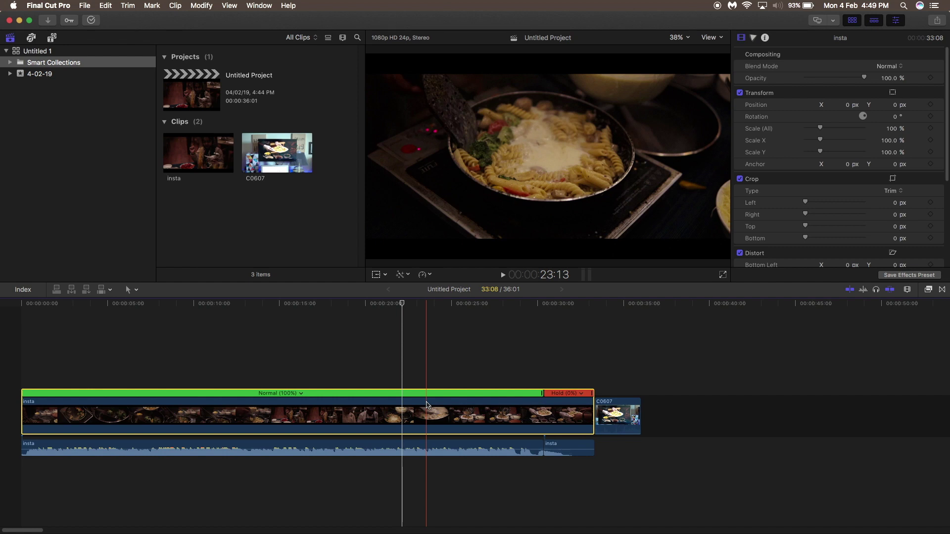
Shorten the Hold at the end of the insta clip after previewing it from 29:15
{"action": "left_click", "coordinate": [427, 405]}
{"action": "key", "text": "shift+h"}
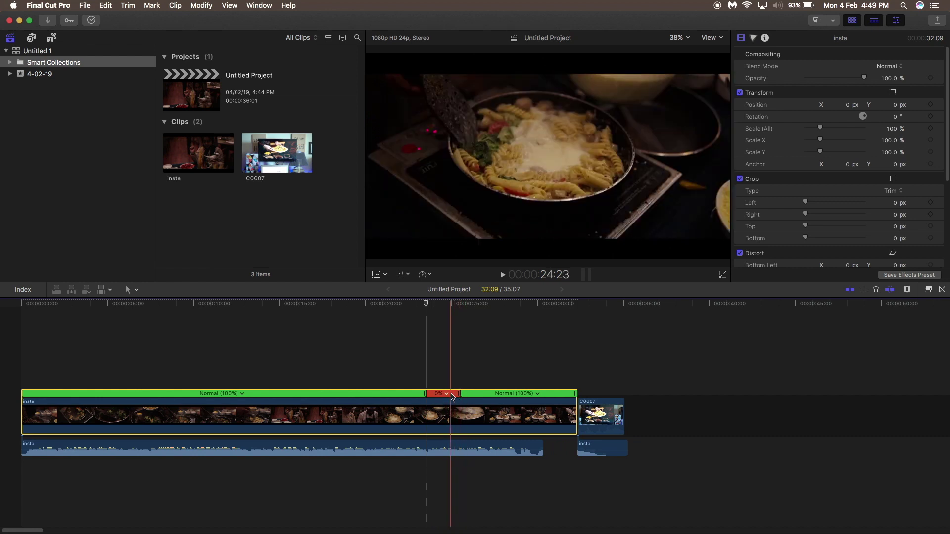
{"action": "key", "text": "super+z"}
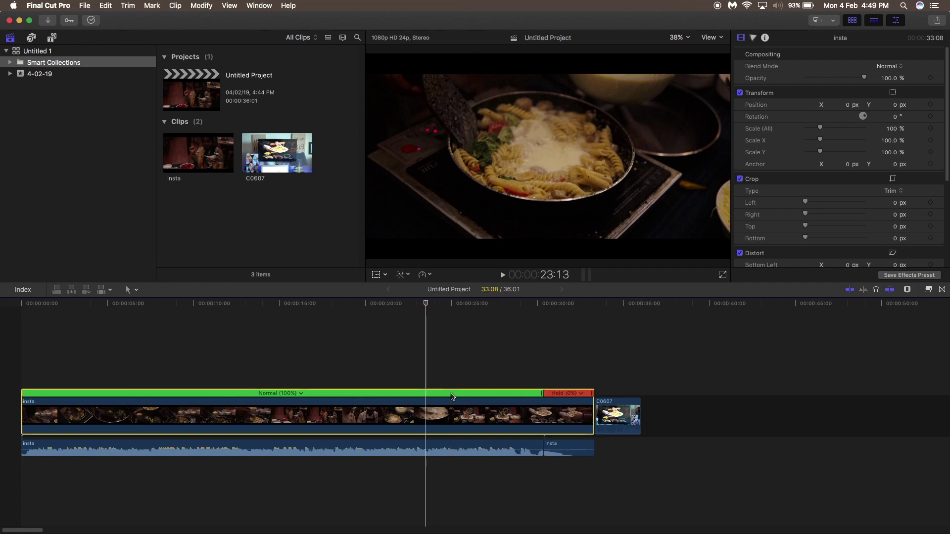
{"action": "left_click_drag", "start_coordinate": [428, 308], "coordinate": [541, 311]}
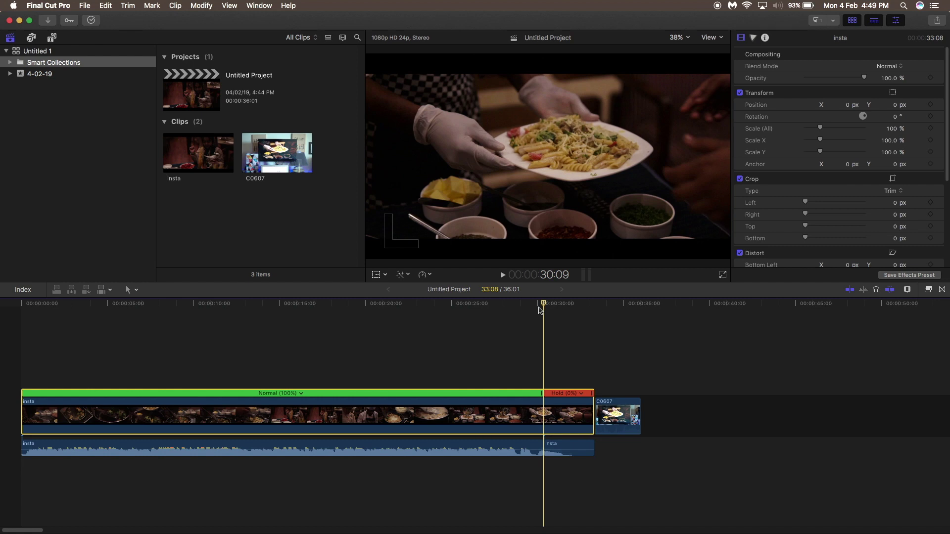
{"action": "scroll", "coordinate": [540, 311], "scroll_direction": "up", "scroll_amount": 4}
{"action": "scroll", "coordinate": [540, 310], "scroll_direction": "right", "scroll_amount": 2}
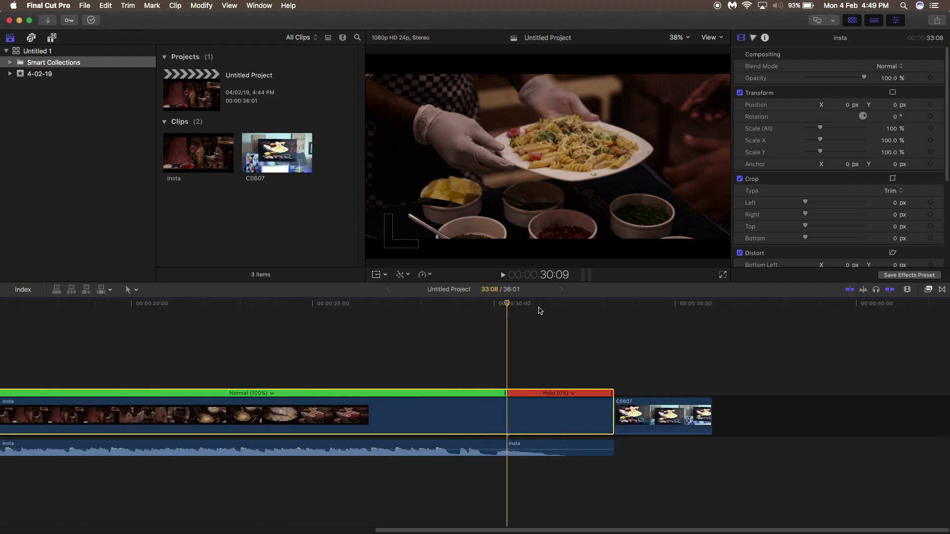
{"action": "scroll", "coordinate": [540, 311], "scroll_direction": "up", "scroll_amount": 4}
{"action": "key", "text": "space"}
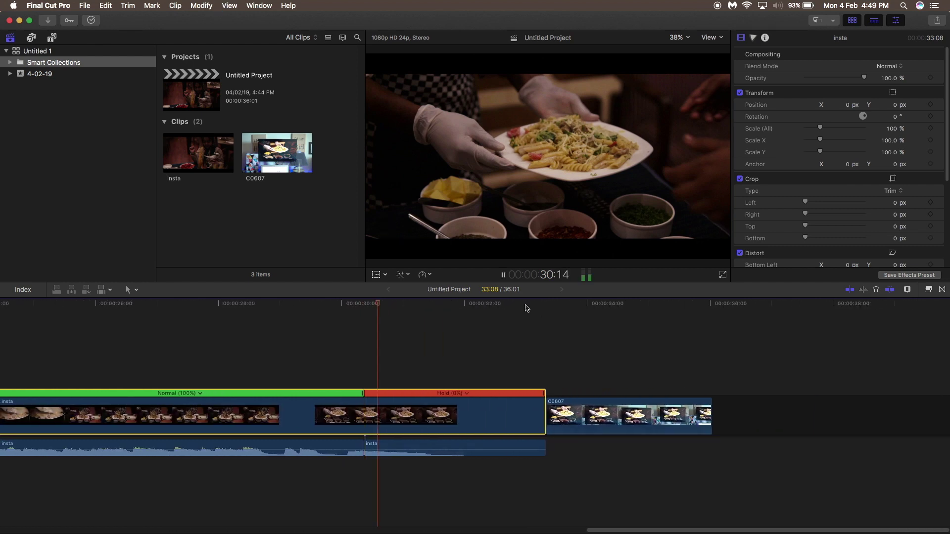
{"action": "left_click_drag", "start_coordinate": [432, 304], "coordinate": [322, 307]}
{"action": "key", "text": "space"}
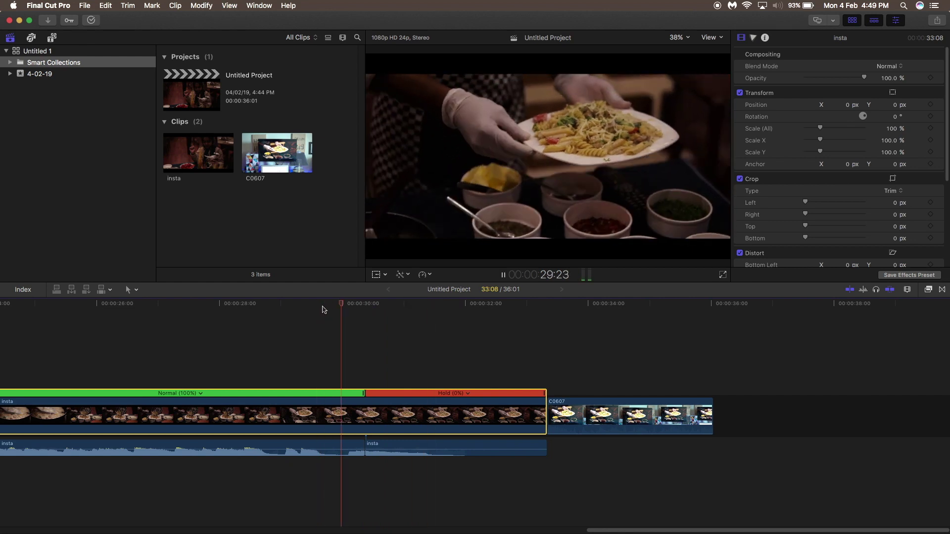
{"action": "key", "text": "space"}
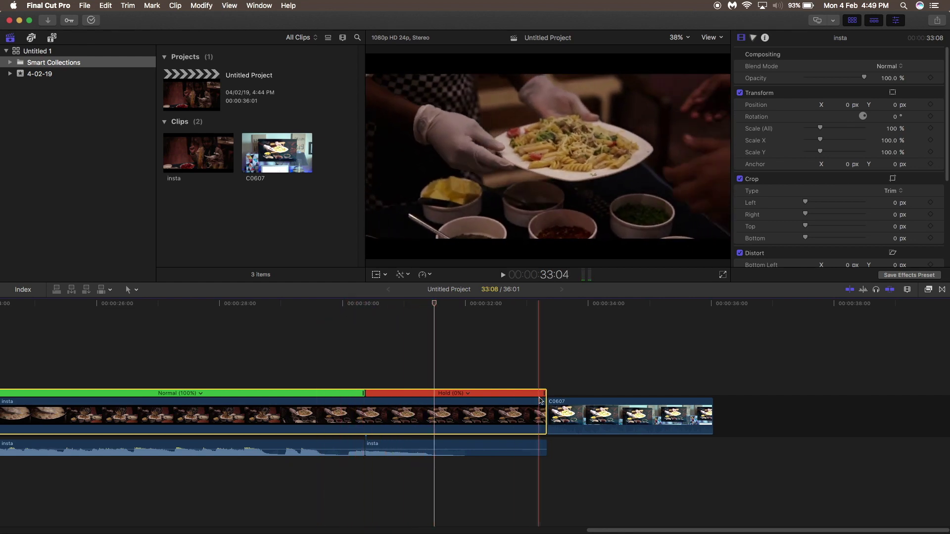
{"action": "left_click_drag", "start_coordinate": [545, 415], "coordinate": [435, 414]}
Trim the beginning of C0607 later, bringing the project to 33:10
{"action": "left_click_drag", "start_coordinate": [440, 307], "coordinate": [486, 313]}
{"action": "left_click", "coordinate": [444, 410]}
{"action": "left_click_drag", "start_coordinate": [446, 411], "coordinate": [490, 364]}
Lift C0607 above insta, make it semi-transparent, and enable on-screen transform controls
{"action": "key", "text": "super+4"}
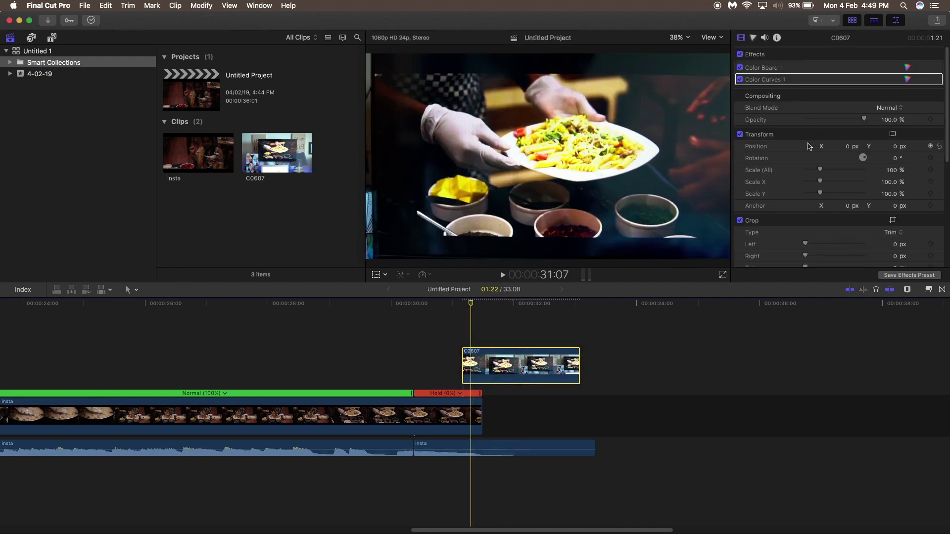
{"action": "left_click", "coordinate": [831, 119]}
{"action": "right_click", "coordinate": [622, 141]}
{"action": "left_click", "coordinate": [634, 144]}
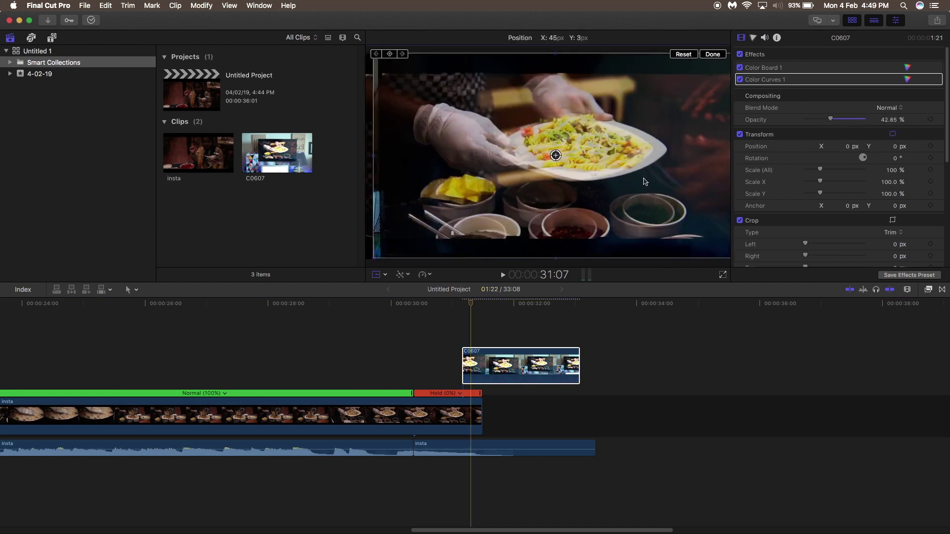
Move C0607 to line its plate up with insta's, enlarging it to 103%
{"action": "left_click_drag", "start_coordinate": [634, 182], "coordinate": [631, 182]}
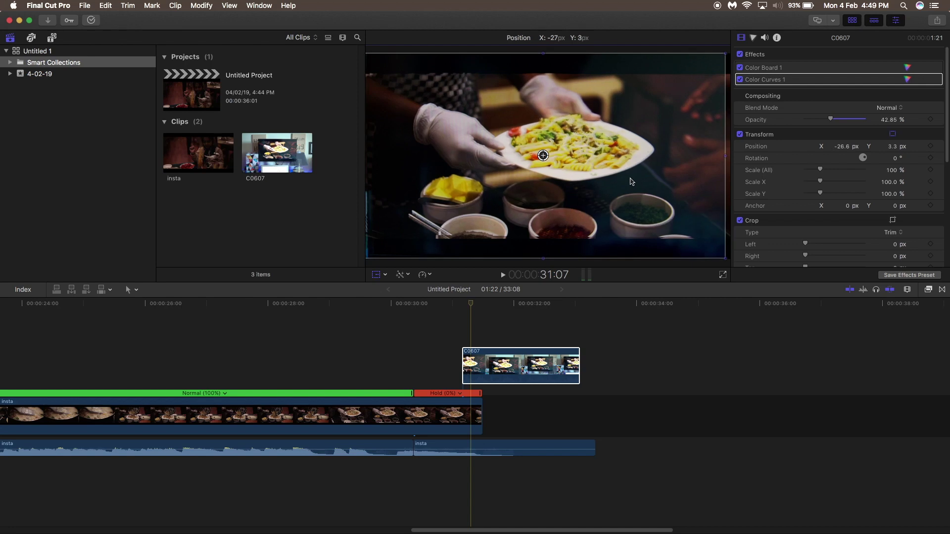
{"action": "left_click_drag", "start_coordinate": [630, 178], "coordinate": [630, 183]}
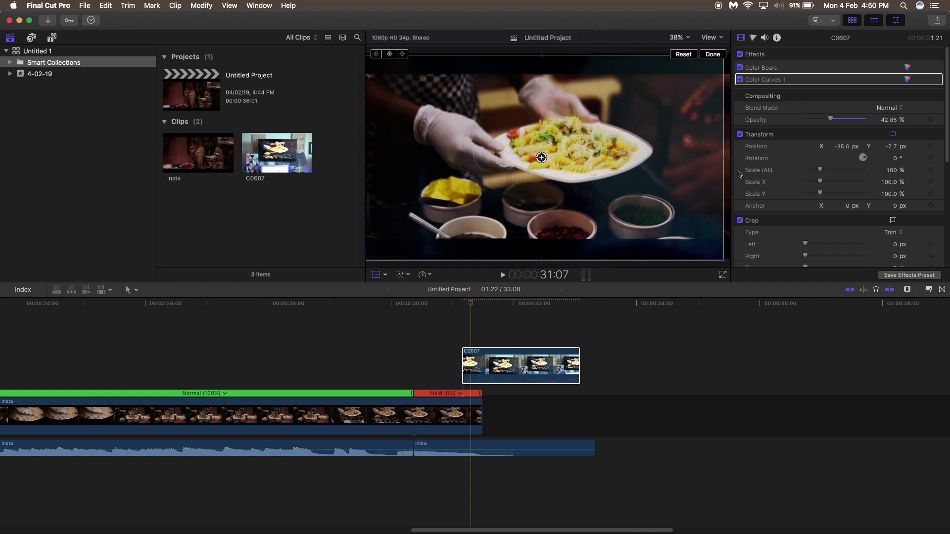
{"action": "left_click_drag", "start_coordinate": [820, 171], "coordinate": [822, 171]}
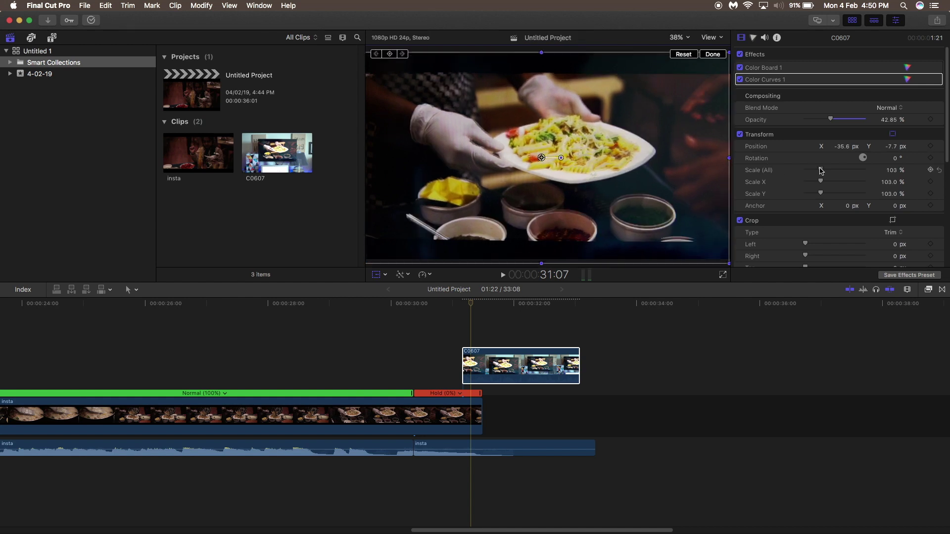
{"action": "mouse_move", "coordinate": [653, 201]}
{"action": "left_mouse_down"}
{"action": "mouse_move", "coordinate": [631, 208]}
{"action": "mouse_move", "coordinate": [651, 199]}
{"action": "left_mouse_up"}
Fine-tune the scales of C0607 and insta, settling C0607 at 106%
{"action": "key", "text": "Left"}
{"action": "key", "text": "Left"}
{"action": "key", "text": "Left"}
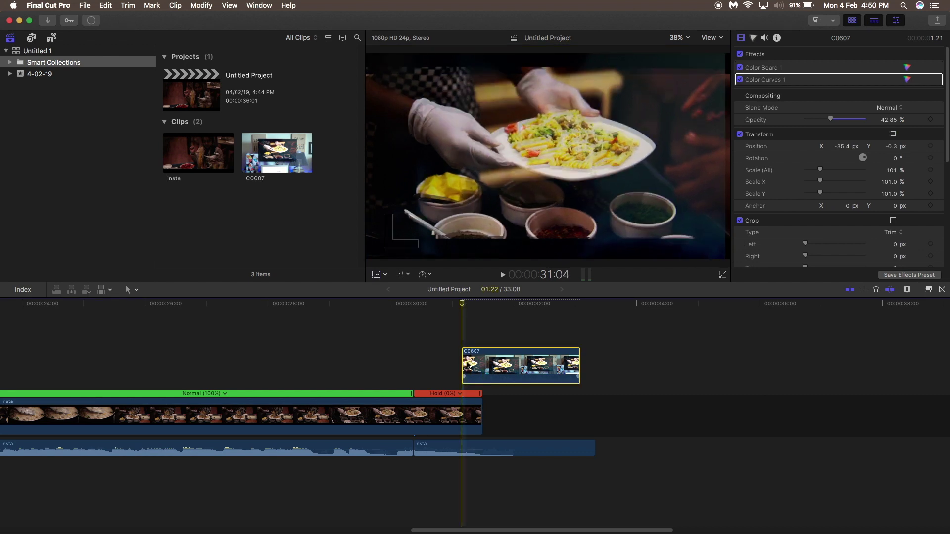
{"action": "left_click_drag", "start_coordinate": [820, 170], "coordinate": [795, 172]}
{"action": "left_click", "coordinate": [468, 418]}
{"action": "left_click_drag", "start_coordinate": [820, 128], "coordinate": [821, 128]}
{"action": "left_click", "coordinate": [519, 366]}
{"action": "left_click_drag", "start_coordinate": [820, 170], "coordinate": [821, 170]}
{"action": "left_click", "coordinate": [468, 418]}
{"action": "left_click_drag", "start_coordinate": [821, 128], "coordinate": [822, 127]}
{"action": "left_click", "coordinate": [520, 366]}
{"action": "left_click_drag", "start_coordinate": [820, 170], "coordinate": [822, 170]}
Finish the transform adjustments and restore C0607 to 100% opacity
{"action": "left_click", "coordinate": [714, 55]}
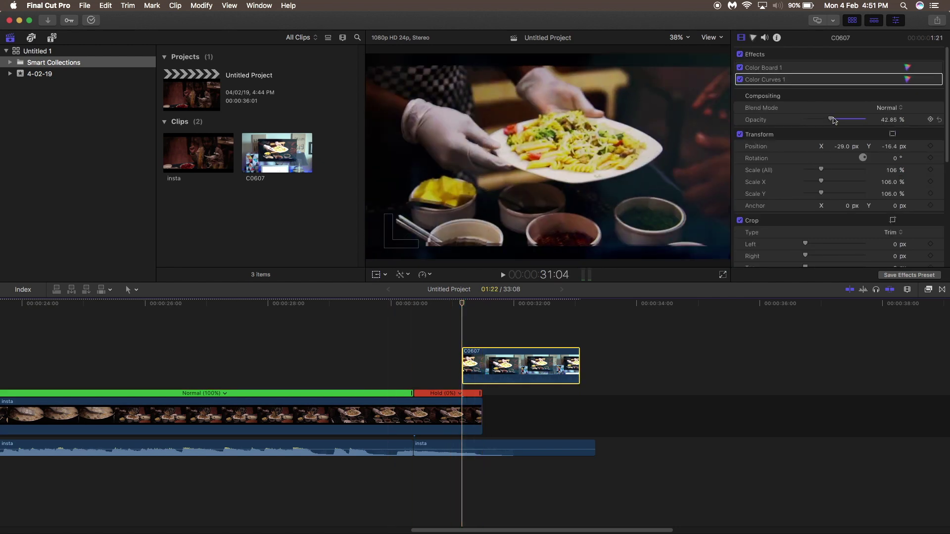
{"action": "left_click_drag", "start_coordinate": [831, 121], "coordinate": [887, 118]}
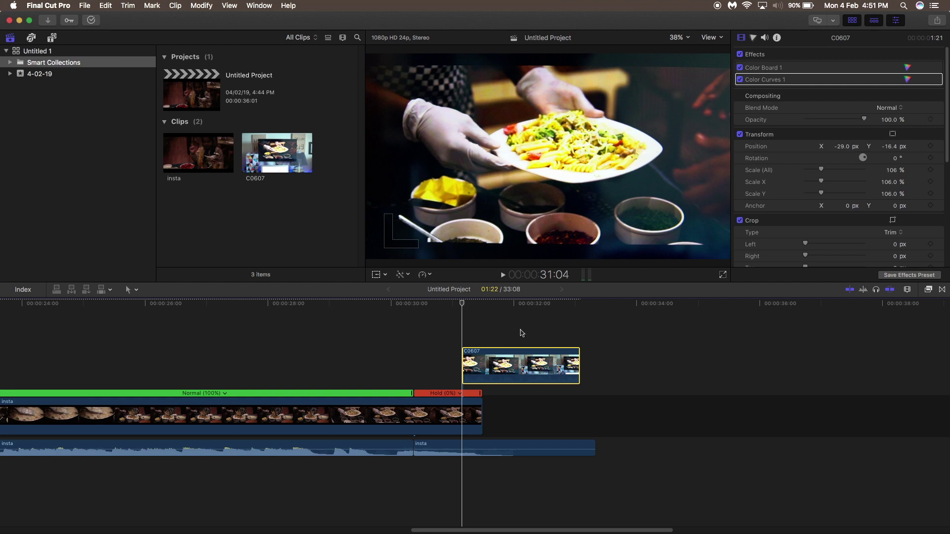
{"action": "left_click", "coordinate": [479, 405]}
Trim insta to end where C0607 starts and play the cut from 30:18
{"action": "left_click_drag", "start_coordinate": [479, 406], "coordinate": [461, 406]}
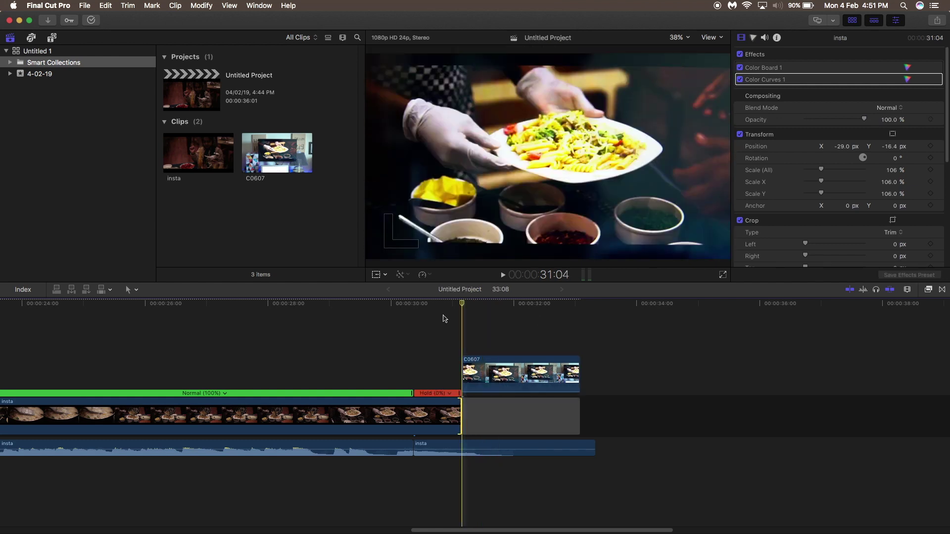
{"action": "key", "text": "space"}
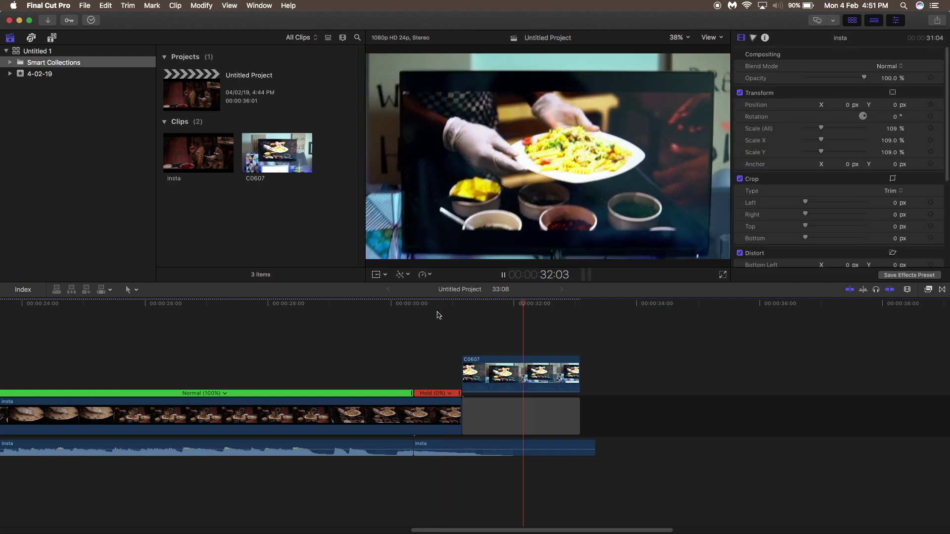
{"action": "left_click", "coordinate": [437, 312]}
{"action": "key", "text": "space"}
{"action": "left_click", "coordinate": [437, 313]}
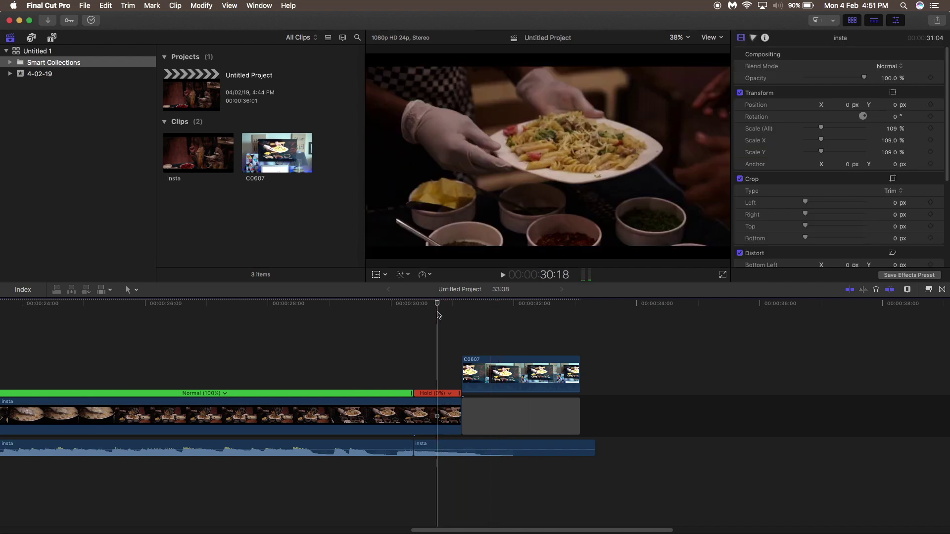
{"action": "key", "text": "space"}
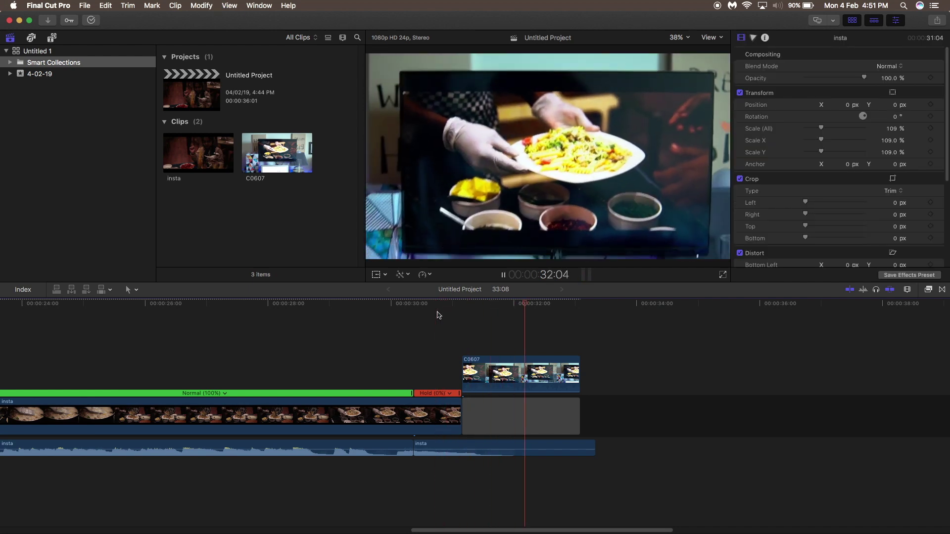
Zoom the timeline in on the cut and replay the match transition from 31:01
{"action": "key", "text": "super+equal"}
{"action": "key", "text": "super+equal"}
{"action": "key", "text": "space"}
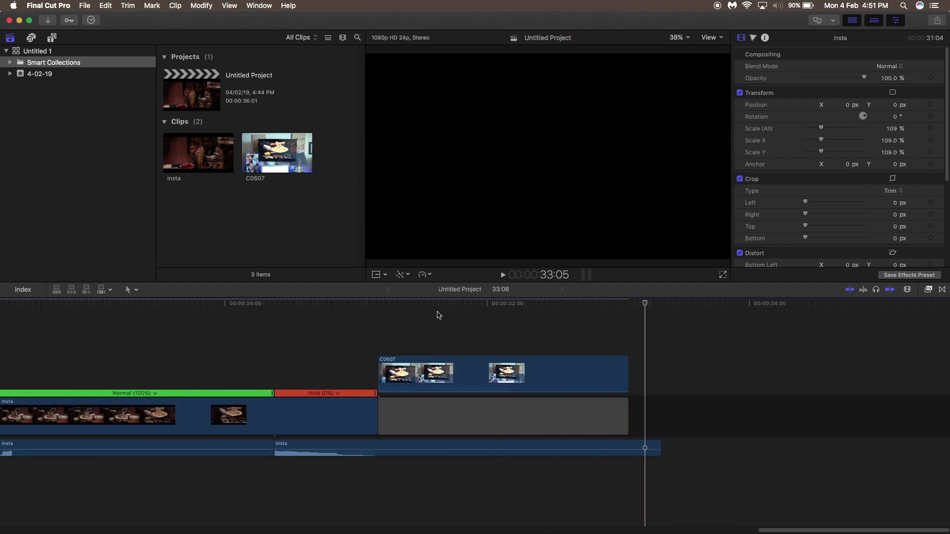
{"action": "left_click", "coordinate": [366, 304]}
{"action": "key", "text": "space"}
{"action": "key", "text": "space"}
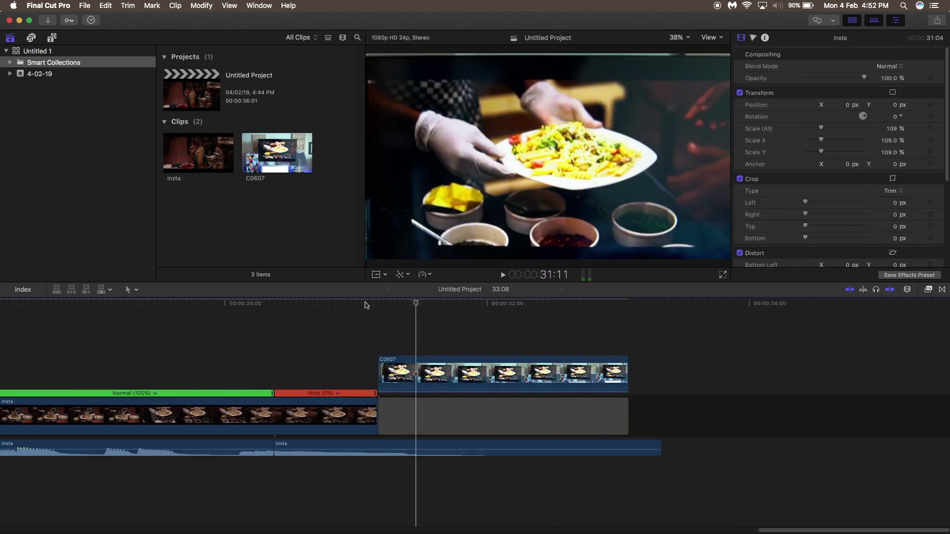
{"action": "left_click", "coordinate": [365, 304]}
{"action": "left_click", "coordinate": [370, 416]}
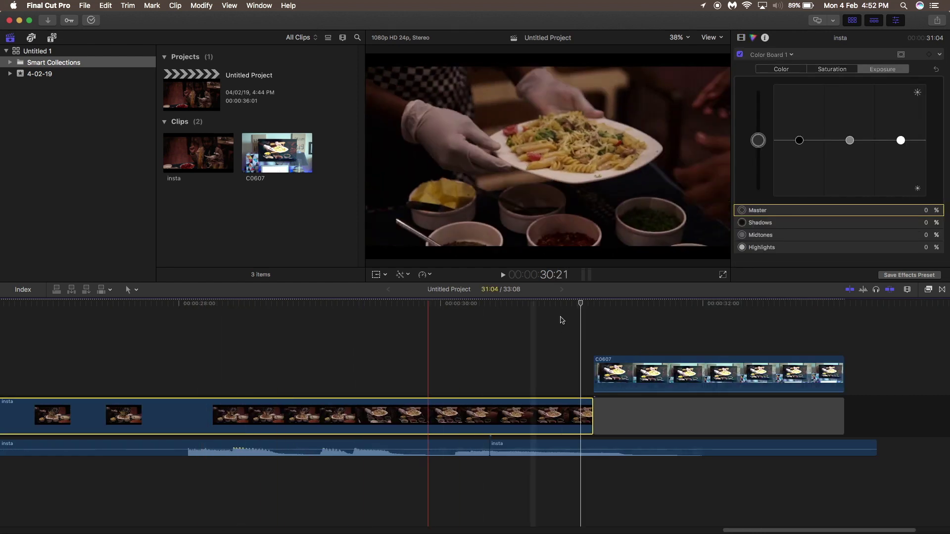
{"action": "left_click", "coordinate": [563, 321]}
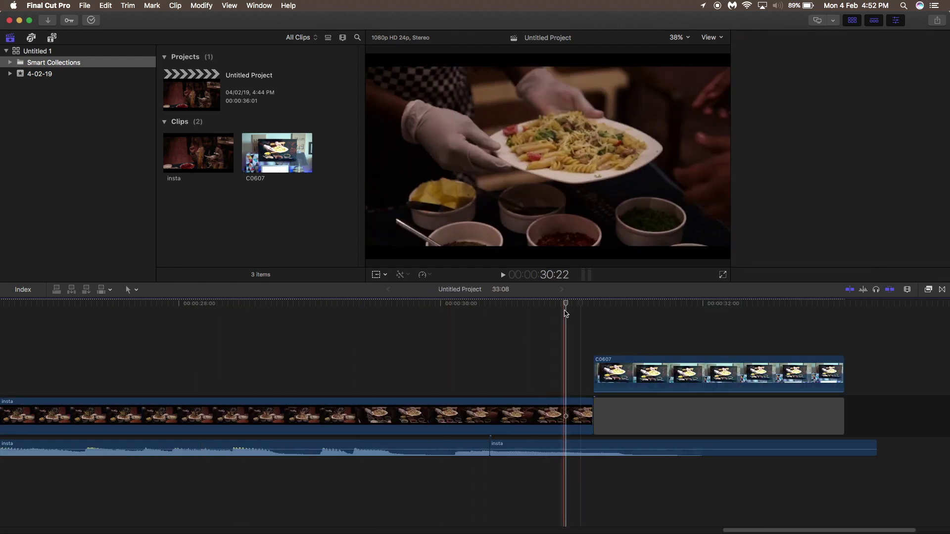
{"action": "key", "text": "space"}
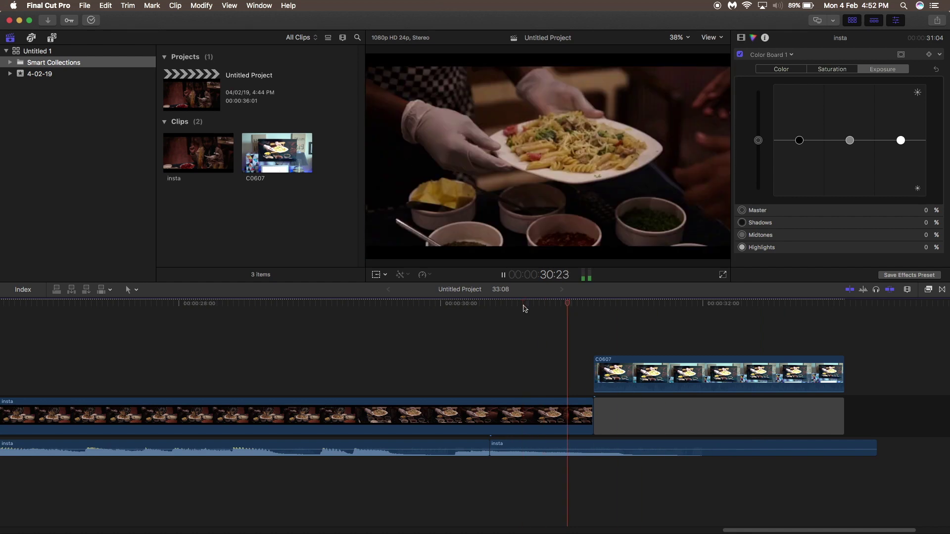
{"action": "left_click", "coordinate": [307, 314]}
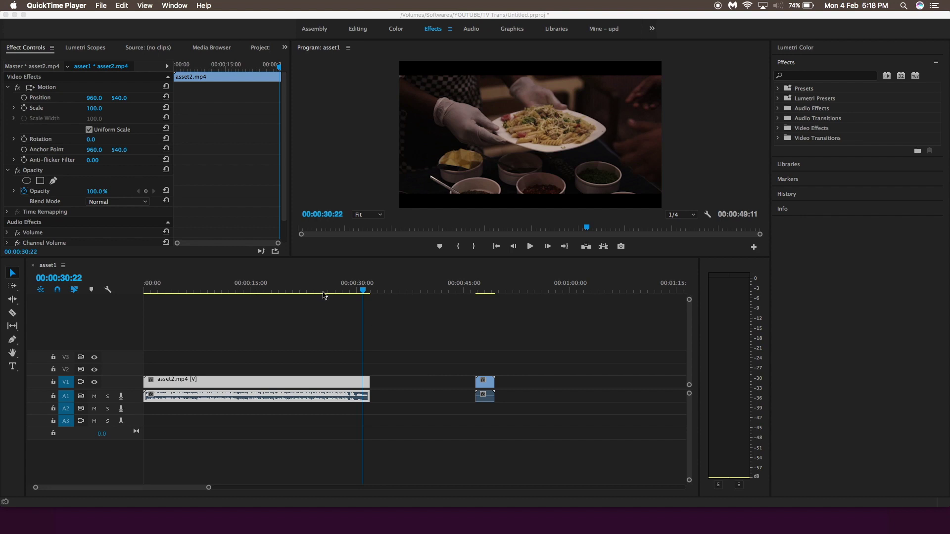
Switch to Premiere Pro and scrub the asset1 sequence to land exactly on 00:00:30:15
{"action": "left_click", "coordinate": [323, 296]}
{"action": "left_click", "coordinate": [270, 292]}
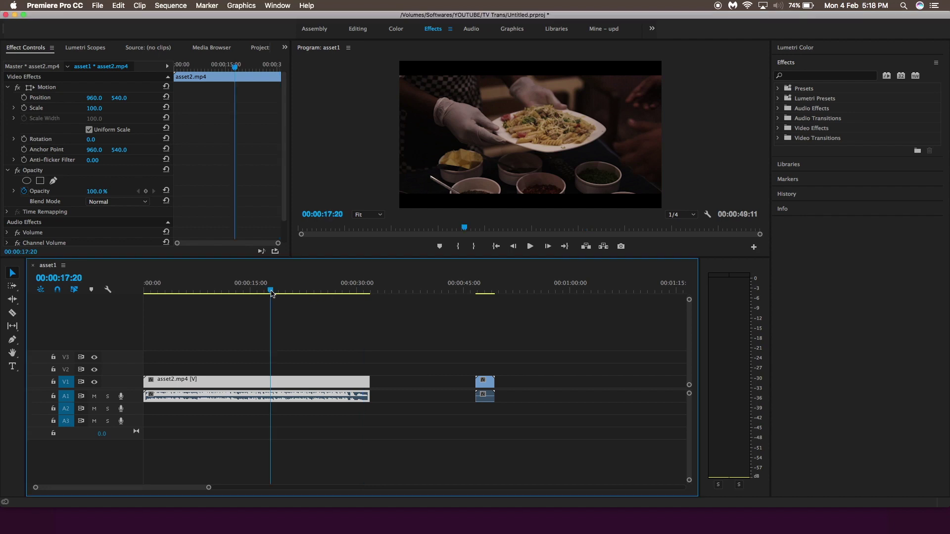
{"action": "key", "text": "space"}
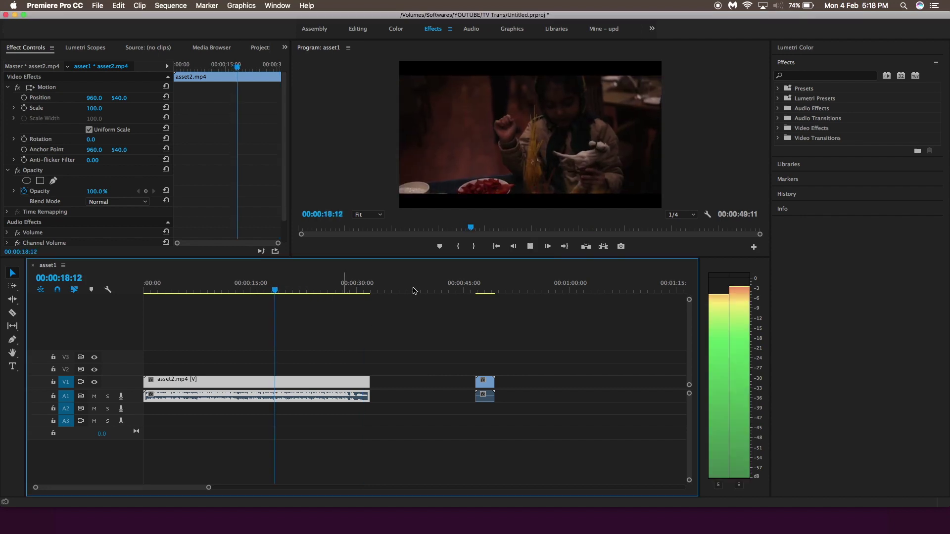
{"action": "left_click", "coordinate": [478, 290]}
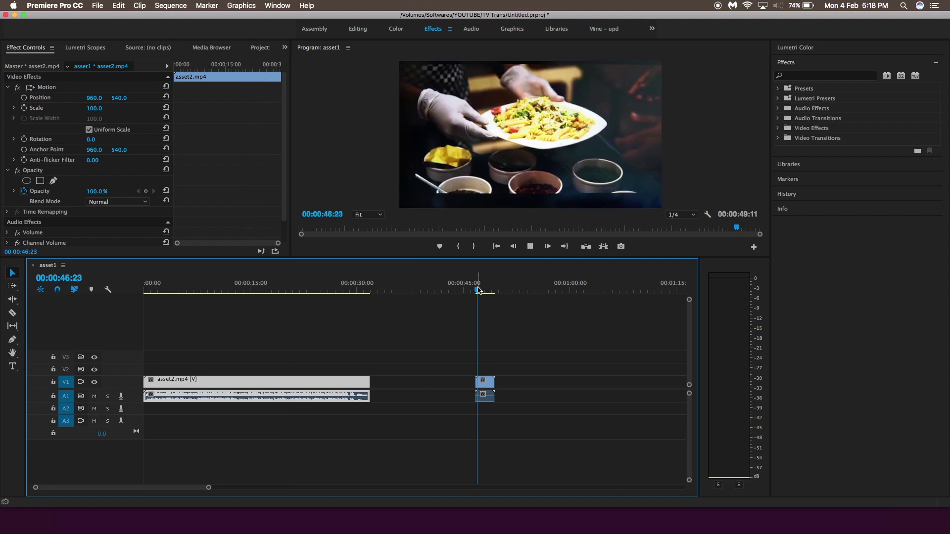
{"action": "left_click", "coordinate": [359, 289]}
{"action": "left_click_drag", "start_coordinate": [359, 290], "coordinate": [366, 289]}
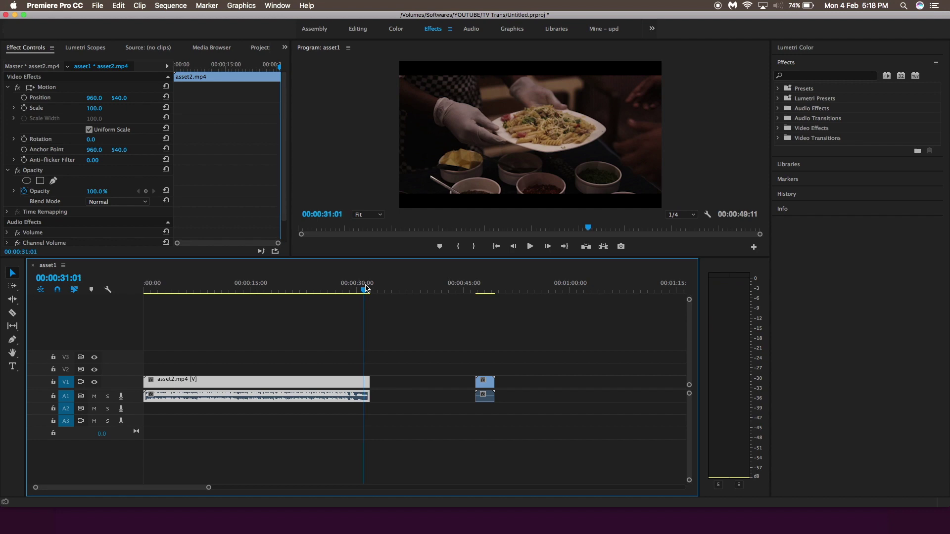
{"action": "left_click", "coordinate": [476, 287]}
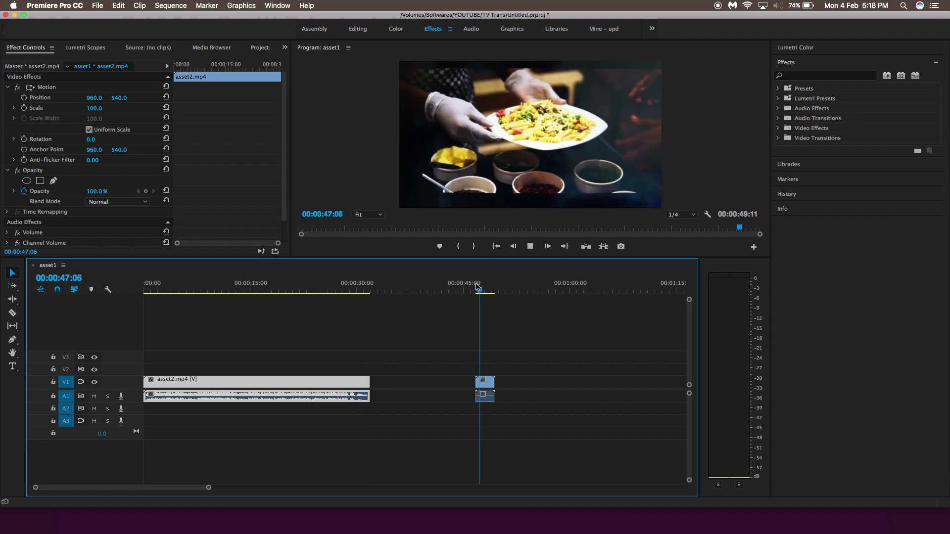
{"action": "left_click", "coordinate": [362, 289]}
{"action": "key", "text": "Left"}
{"action": "key", "text": "Left"}
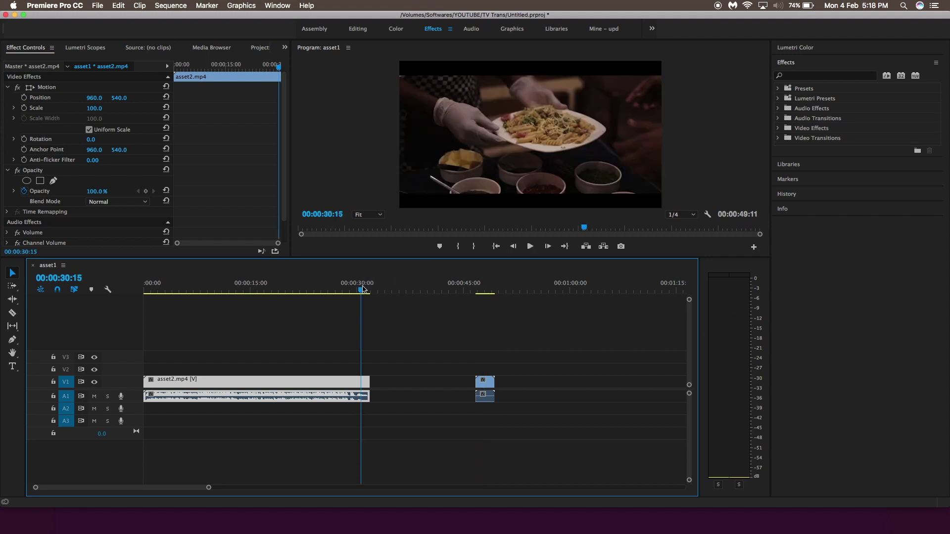
Export the current frame as JPEG still 1.jpg to the Desktop
{"action": "left_click", "coordinate": [621, 246]}
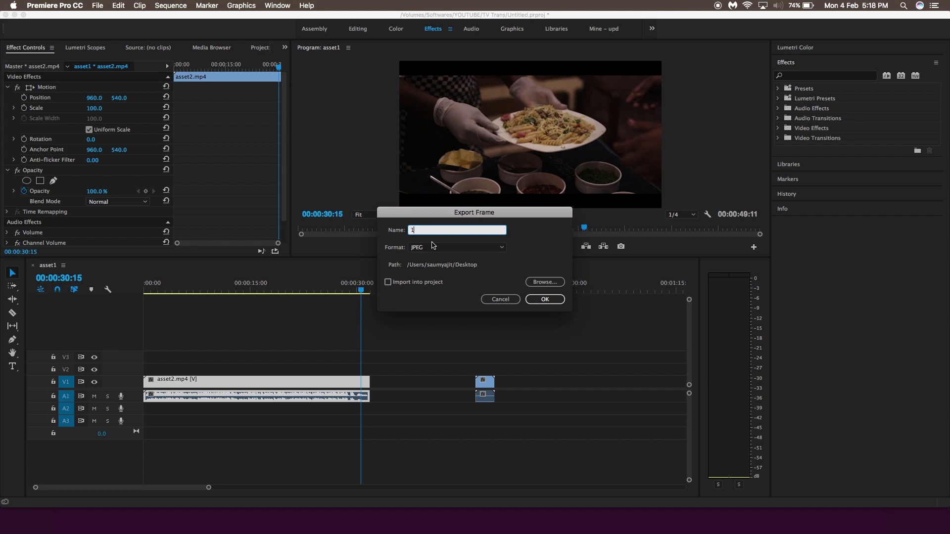
{"action": "left_click", "coordinate": [553, 301]}
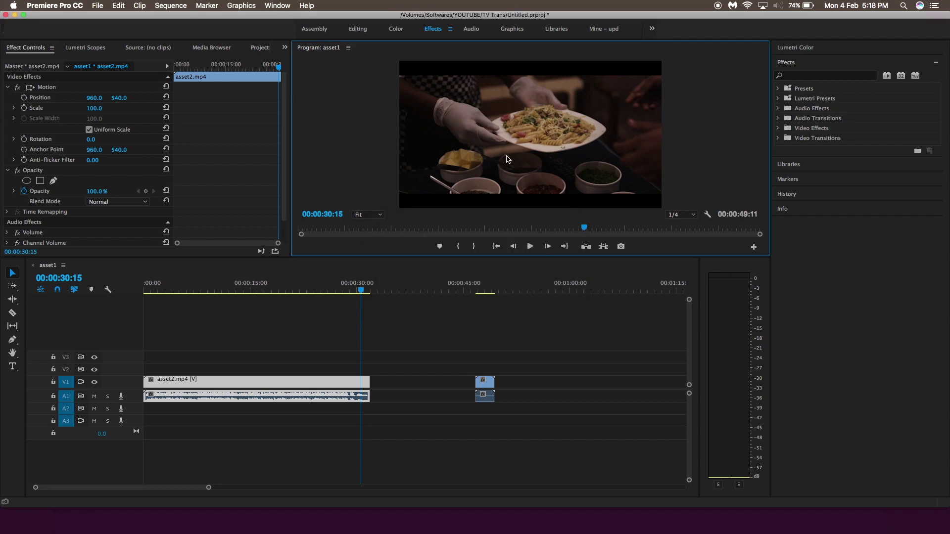
{"action": "left_click_drag", "start_coordinate": [526, 16], "coordinate": [392, 16]}
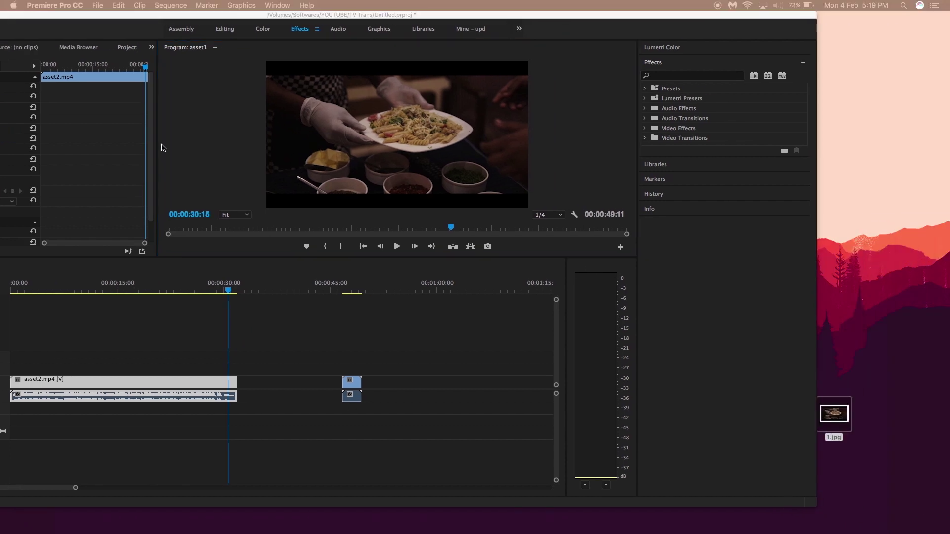
Drop 1.jpg from the Desktop onto track V2 and maximize the Premiere window
{"action": "left_click_drag", "start_coordinate": [890, 341], "coordinate": [891, 342]}
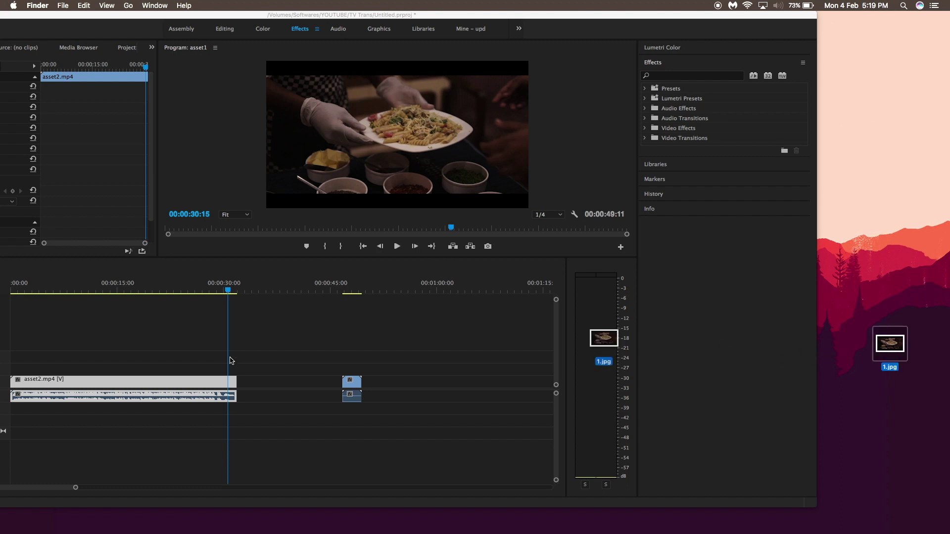
{"action": "left_click_drag", "start_coordinate": [229, 367], "coordinate": [229, 367]}
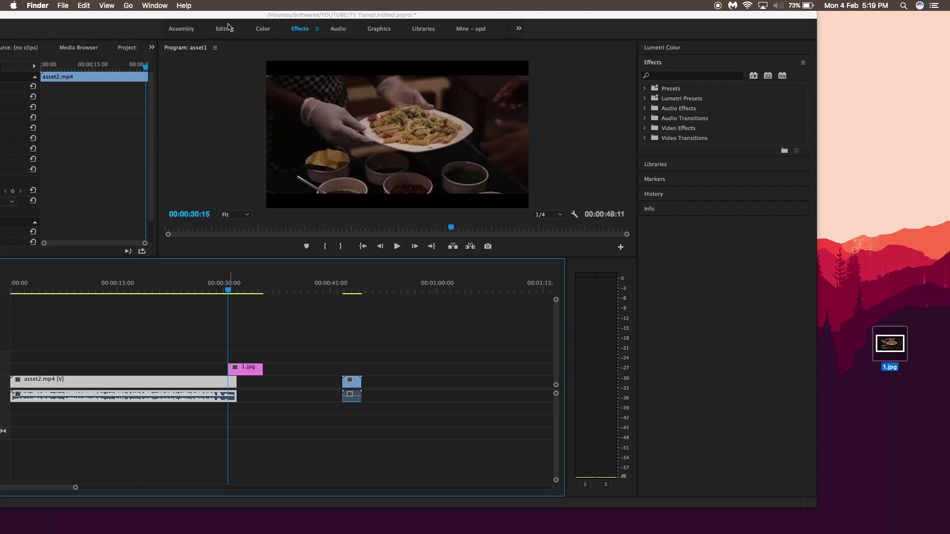
{"action": "double_click", "coordinate": [241, 18]}
Align 1.jpg's start on V2 with the playhead at 00:00:30:16 and preview it
{"action": "left_click", "coordinate": [339, 290]}
{"action": "left_click", "coordinate": [372, 289]}
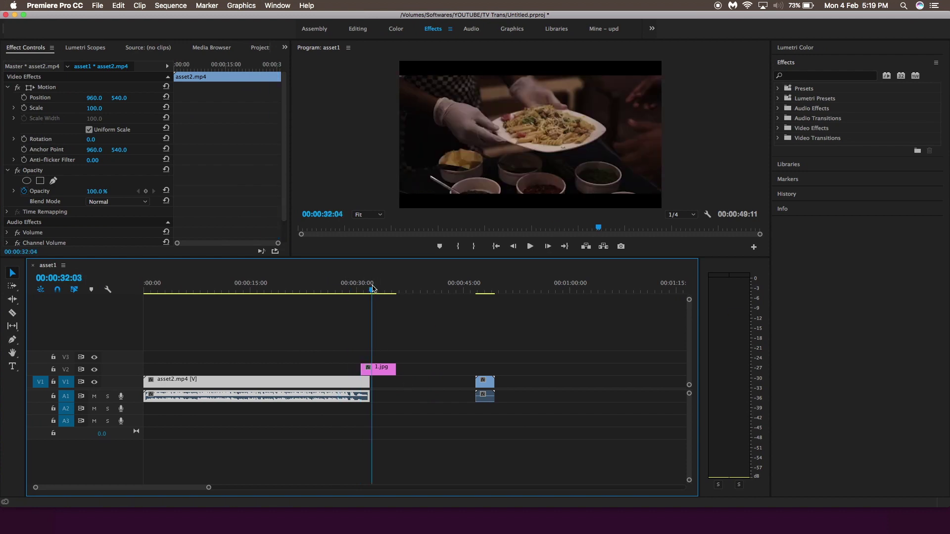
{"action": "left_click", "coordinate": [352, 290]}
{"action": "scroll", "coordinate": [352, 294], "scroll_direction": "up", "scroll_amount": 5}
{"action": "scroll", "coordinate": [346, 294], "scroll_direction": "down", "scroll_amount": 3}
{"action": "left_click", "coordinate": [286, 289]}
{"action": "key", "text": "space"}
{"action": "key", "text": "space"}
{"action": "left_click_drag", "start_coordinate": [330, 371], "coordinate": [353, 371]}
{"action": "mouse_move", "coordinate": [306, 290]}
{"action": "left_mouse_down"}
{"action": "mouse_move", "coordinate": [322, 292]}
{"action": "mouse_move", "coordinate": [312, 292]}
{"action": "left_mouse_up"}
{"action": "left_click_drag", "start_coordinate": [353, 371], "coordinate": [333, 373]}
{"action": "scroll", "coordinate": [332, 374], "scroll_direction": "down", "scroll_amount": 5}
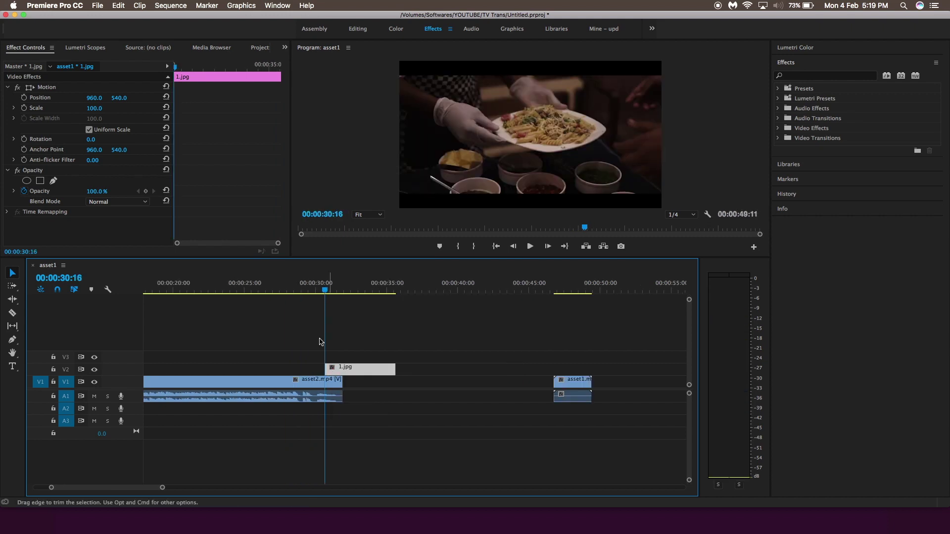
{"action": "key", "text": "space"}
{"action": "key", "text": "space"}
Bring asset1.mp4 up next to 1.jpg and trim its start
{"action": "left_click_drag", "start_coordinate": [573, 385], "coordinate": [416, 370]}
{"action": "left_click_drag", "start_coordinate": [398, 292], "coordinate": [407, 295]}
{"action": "left_click_drag", "start_coordinate": [398, 369], "coordinate": [414, 367]}
Set the Scale of 1.jpg and the asset2 clip to 110
{"action": "left_click", "coordinate": [334, 370]}
{"action": "left_click", "coordinate": [94, 108]}
{"action": "type", "text": "110"}
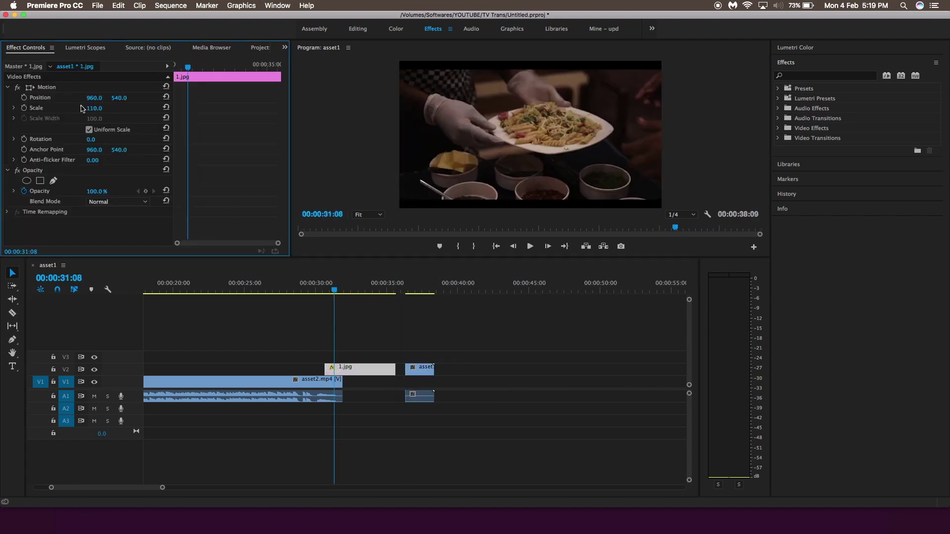
{"action": "key", "text": "Return"}
{"action": "left_click", "coordinate": [317, 382]}
{"action": "left_click", "coordinate": [94, 109]}
{"action": "type", "text": "110"}
{"action": "key", "text": "Return"}
Move asset1.mp4 to V3 above the still and shorten 1.jpg from its end
{"action": "left_click_drag", "start_coordinate": [333, 291], "coordinate": [333, 292]}
{"action": "left_click", "coordinate": [417, 369]}
{"action": "left_click_drag", "start_coordinate": [394, 371], "coordinate": [346, 362]}
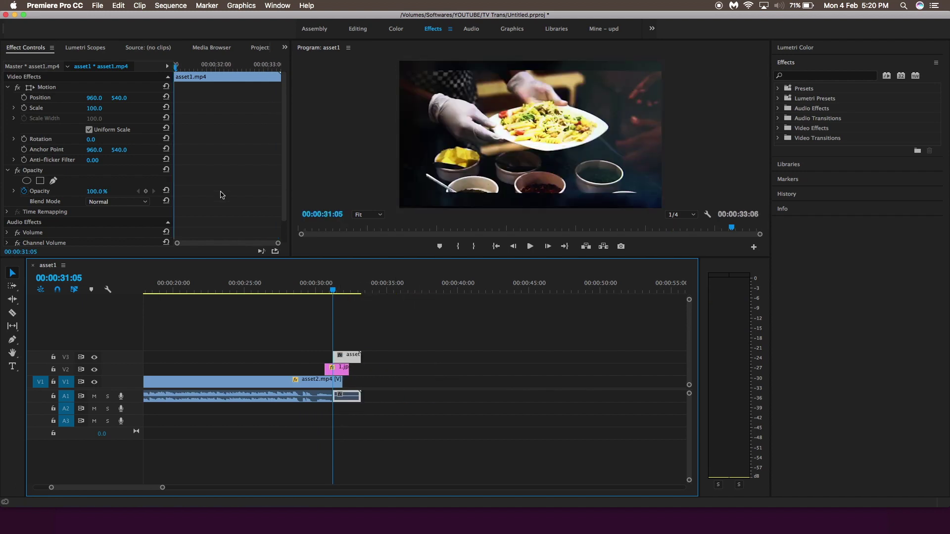
Lower asset1.mp4's opacity, enlarge it to 108, and drag it toward the still's plate
{"action": "left_click_drag", "start_coordinate": [95, 192], "coordinate": [71, 191]}
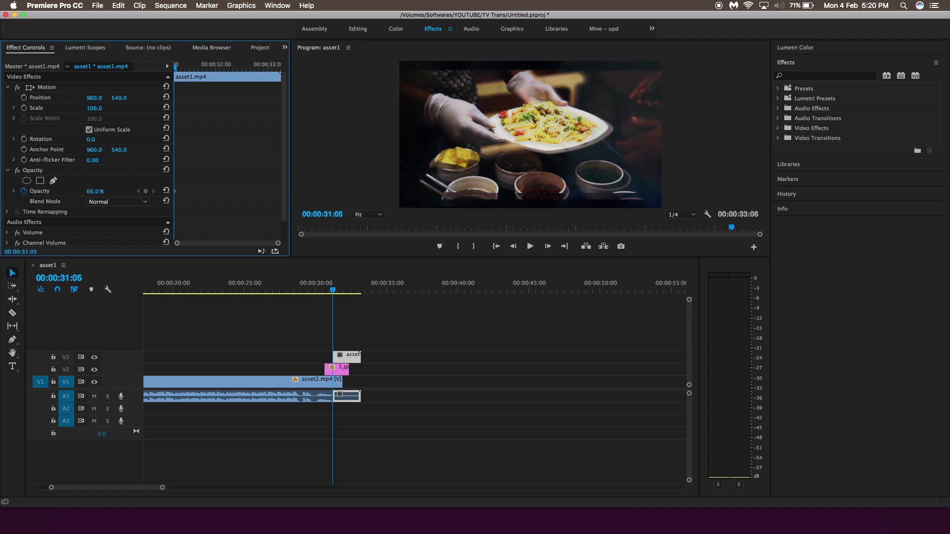
{"action": "left_click", "coordinate": [342, 356]}
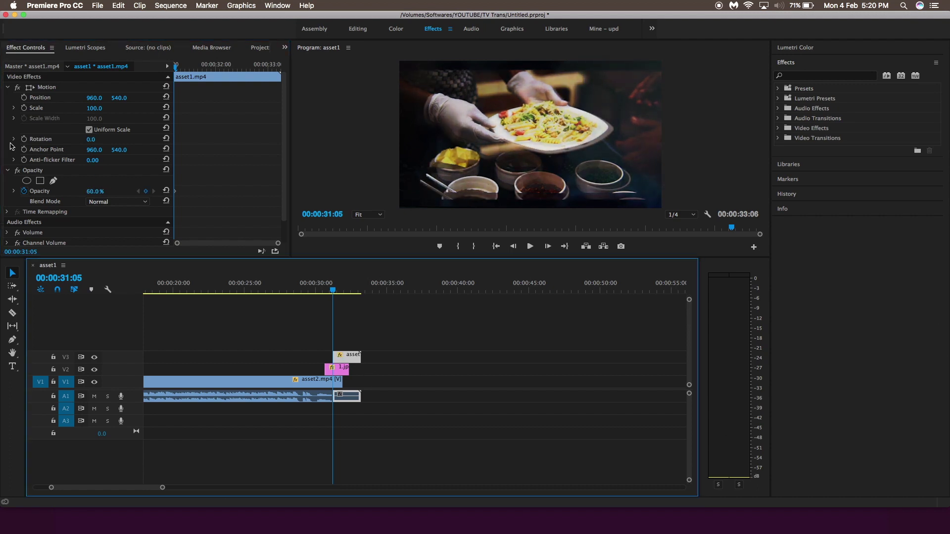
{"action": "left_click", "coordinate": [92, 108]}
{"action": "left_click_drag", "start_coordinate": [92, 109], "coordinate": [96, 109]}
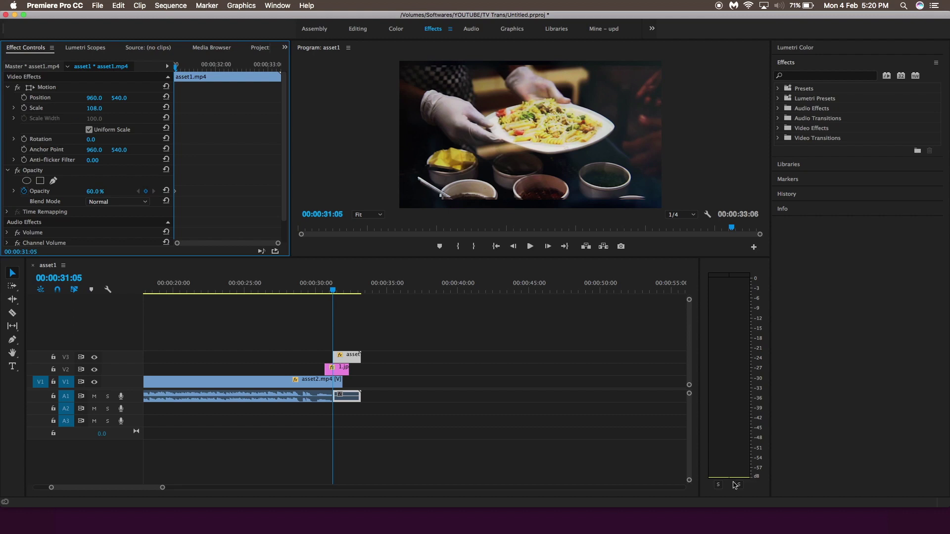
{"action": "left_click", "coordinate": [479, 100]}
{"action": "left_click_drag", "start_coordinate": [517, 157], "coordinate": [519, 157]}
Set asset1.mp4's Scale to 106 and nudge it to Position 978.1, 561.7
{"action": "left_click", "coordinate": [101, 121]}
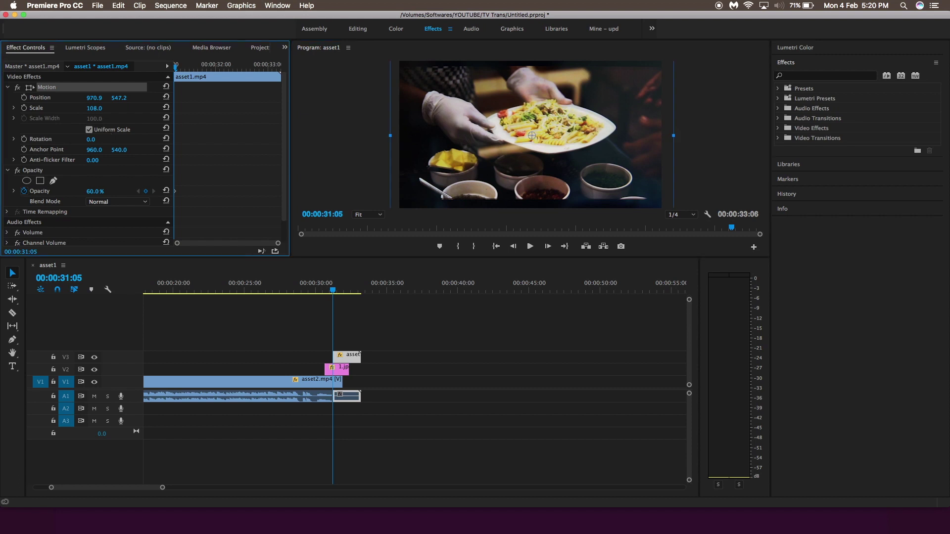
{"action": "left_click", "coordinate": [98, 105]}
{"action": "type", "text": "106"}
{"action": "key", "text": "Return"}
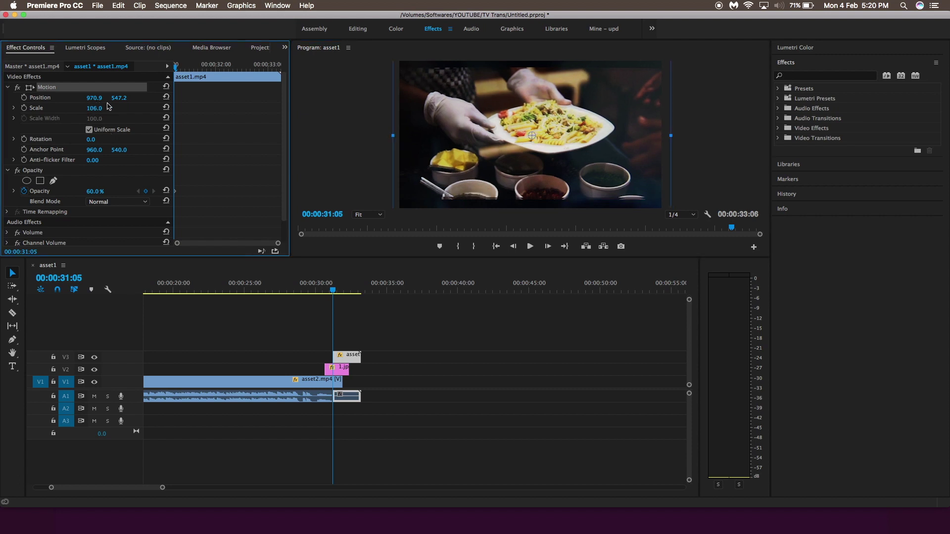
{"action": "left_click_drag", "start_coordinate": [440, 156], "coordinate": [452, 162]}
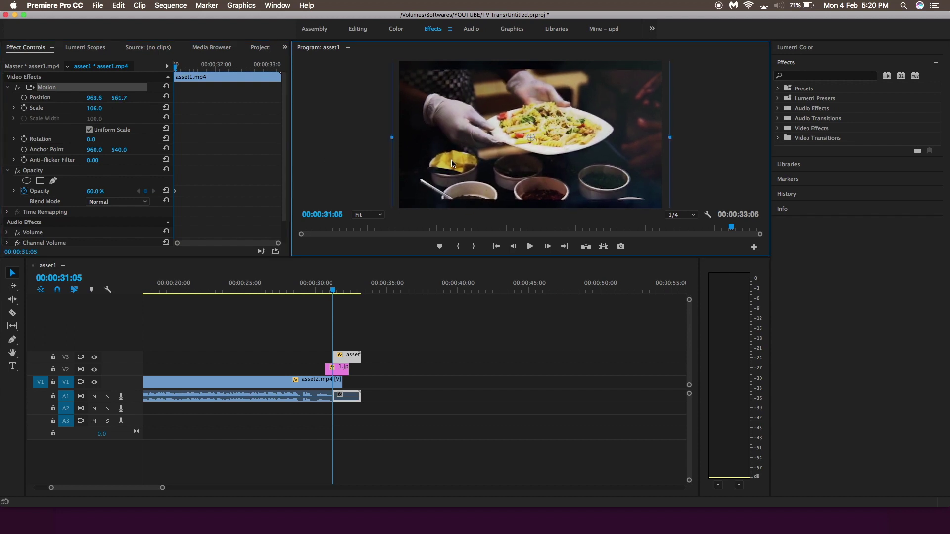
{"action": "left_click_drag", "start_coordinate": [449, 164], "coordinate": [451, 166]}
{"action": "mouse_move", "coordinate": [333, 290]}
{"action": "left_mouse_down"}
{"action": "mouse_move", "coordinate": [356, 287]}
{"action": "mouse_move", "coordinate": [335, 296]}
{"action": "left_mouse_up"}
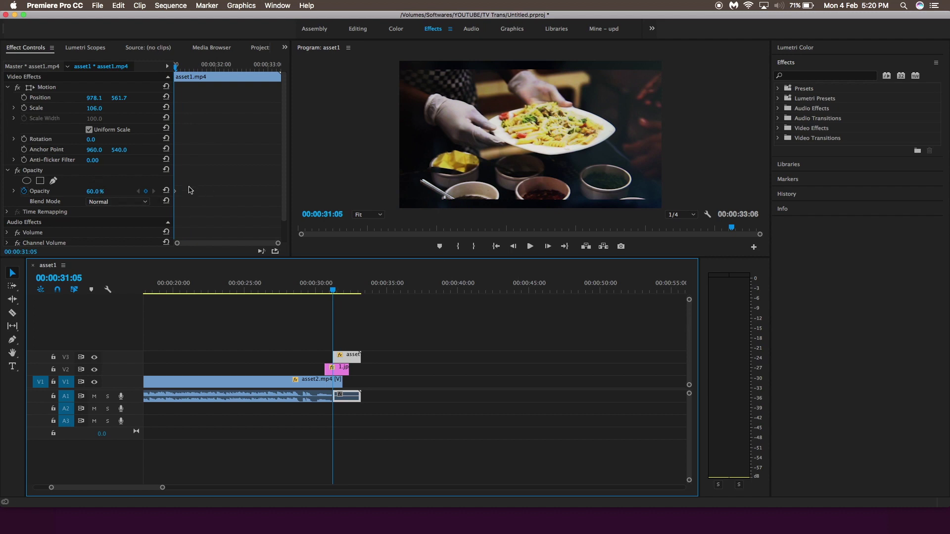
Restore asset1.mp4's opacity to 99%
{"action": "left_click", "coordinate": [175, 194]}
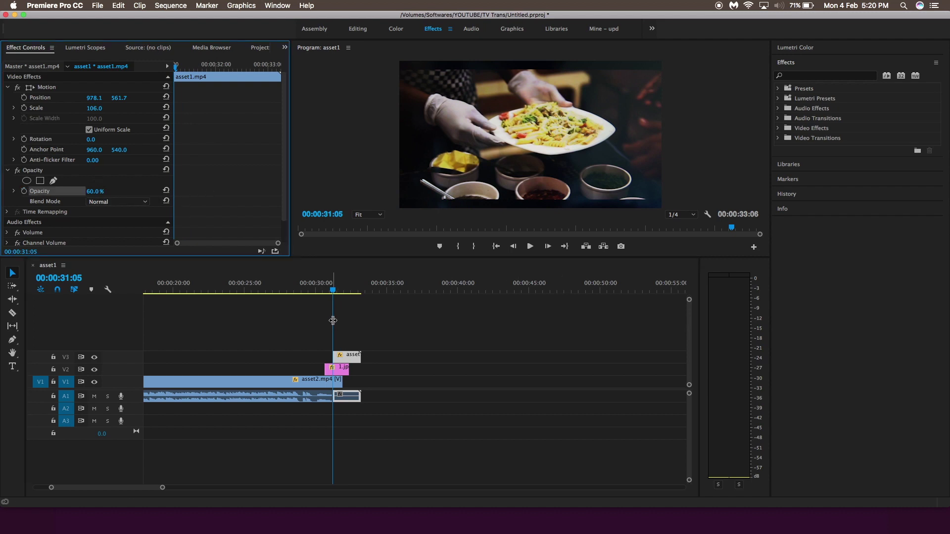
{"action": "left_click_drag", "start_coordinate": [95, 192], "coordinate": [114, 192]}
{"action": "left_click_drag", "start_coordinate": [333, 291], "coordinate": [321, 292]}
Play the still-to-asset1 transition from 00:00:29:20 to 00:00:32:03
{"action": "key", "text": "space"}
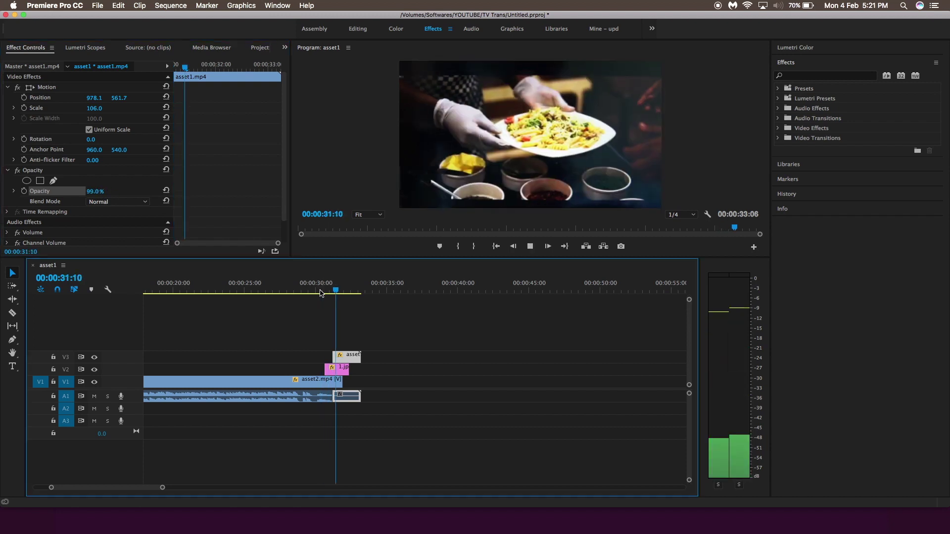
{"action": "left_click", "coordinate": [313, 291]}
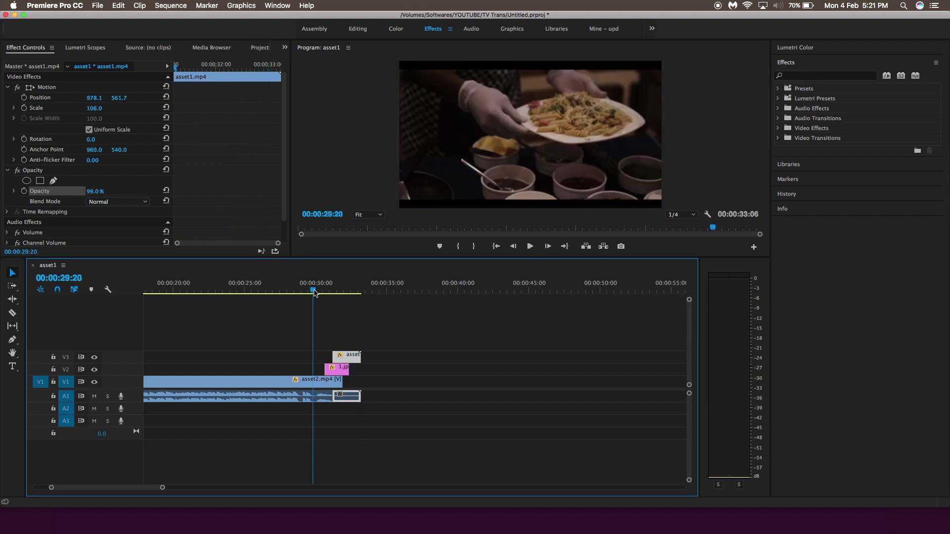
{"action": "key", "text": "space"}
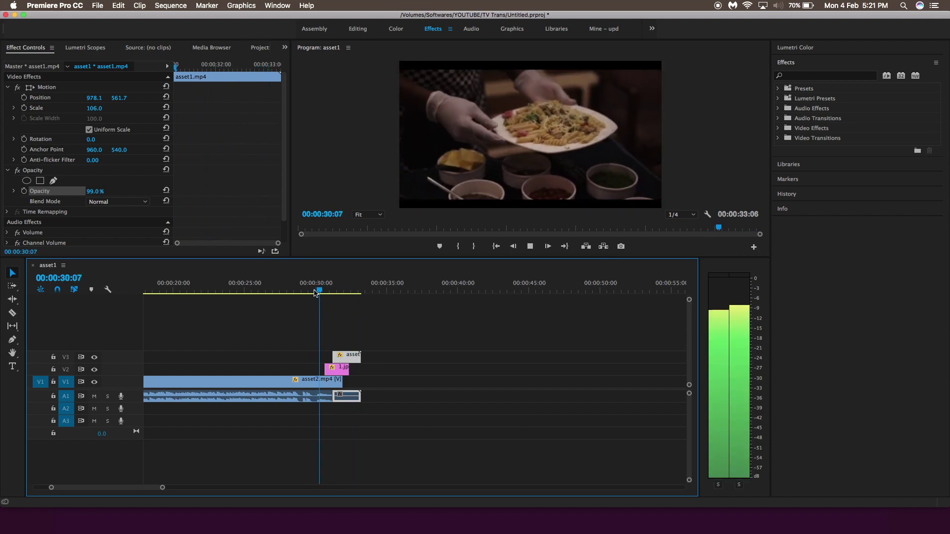
{"action": "key", "text": "space"}
{"action": "scroll", "coordinate": [314, 293], "scroll_direction": "up", "scroll_amount": 5}
{"action": "scroll", "coordinate": [313, 293], "scroll_direction": "right", "scroll_amount": 5}
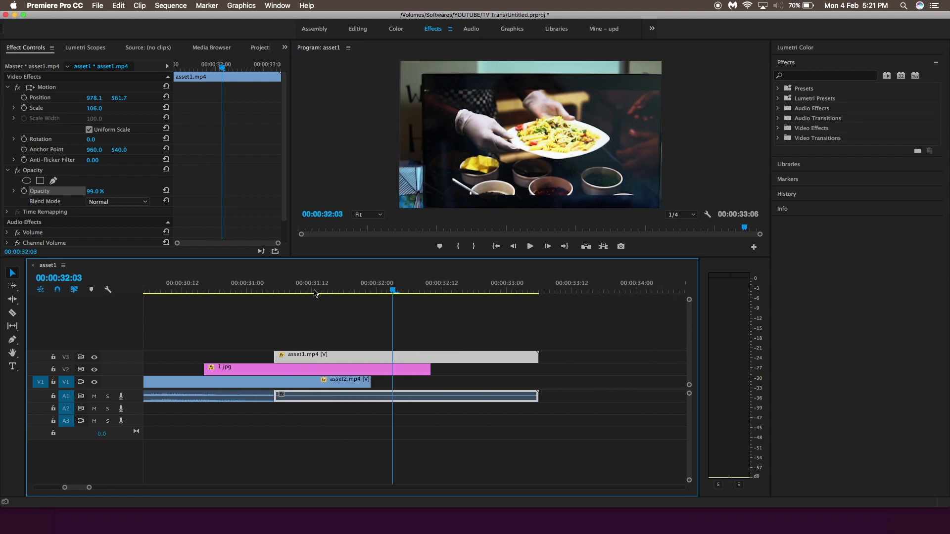
Shorten 1.jpg from its end so asset1.mp4 begins around 00:00:31:01, reviewing each trim
{"action": "left_click_drag", "start_coordinate": [430, 369], "coordinate": [275, 366]}
{"action": "left_click", "coordinate": [183, 288]}
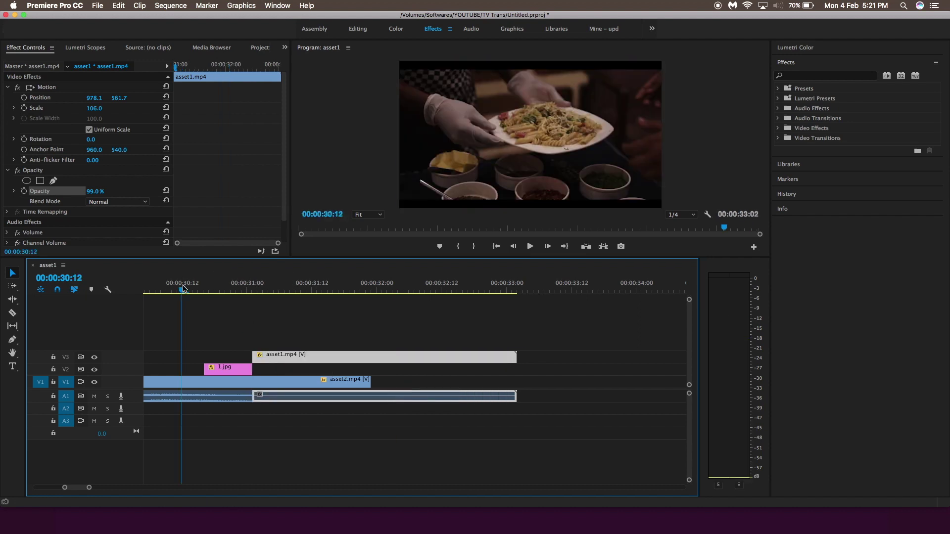
{"action": "key", "text": "space"}
{"action": "mouse_move", "coordinate": [252, 370]}
{"action": "left_mouse_down"}
{"action": "mouse_move", "coordinate": [224, 369]}
{"action": "mouse_move", "coordinate": [260, 364]}
{"action": "mouse_move", "coordinate": [234, 364]}
{"action": "left_mouse_up"}
{"action": "left_click", "coordinate": [173, 289]}
{"action": "key", "text": "space"}
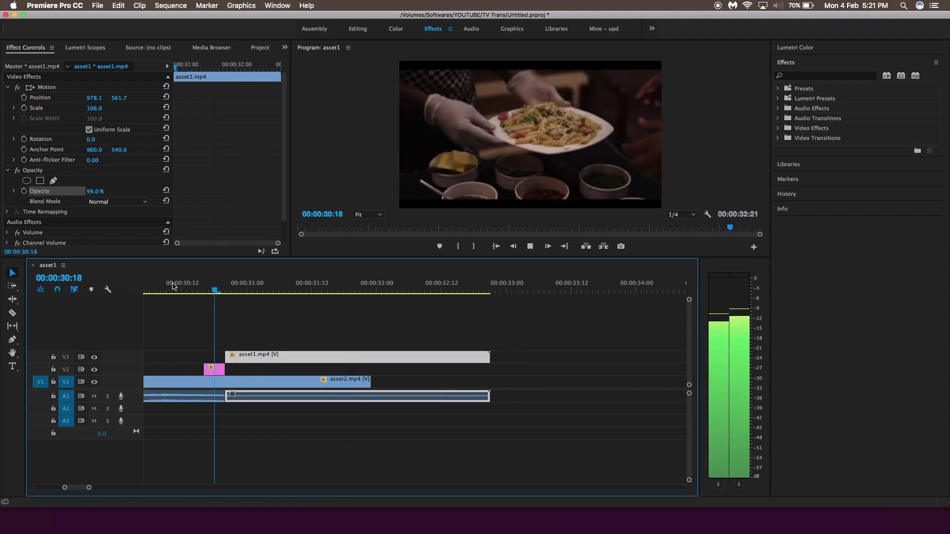
{"action": "key", "text": "space"}
{"action": "left_click_drag", "start_coordinate": [222, 369], "coordinate": [257, 369]}
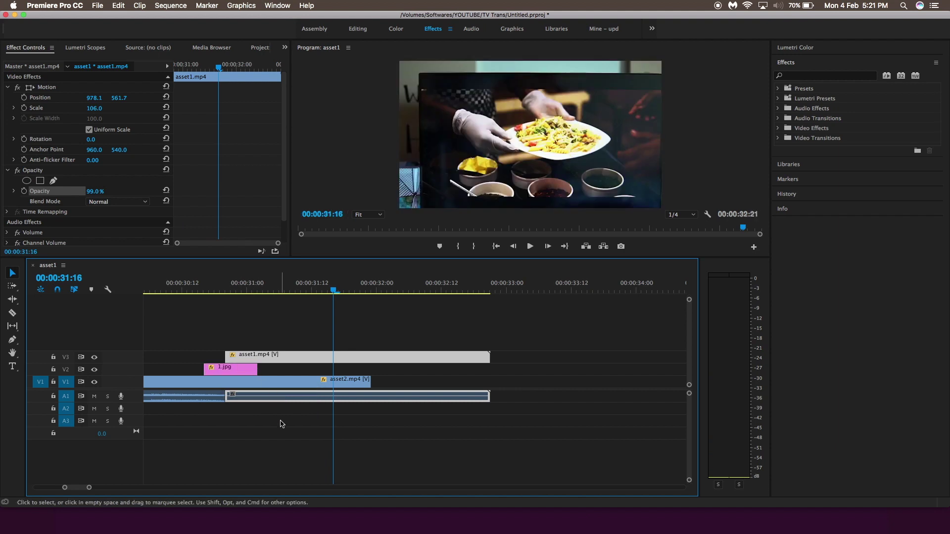
{"action": "key", "text": "super+z"}
{"action": "key", "text": "super+z"}
Move asset1.mp4's audio down to track A2 and replay the transition from 00:00:30:14
{"action": "left_click_drag", "start_coordinate": [261, 405], "coordinate": [261, 417]}
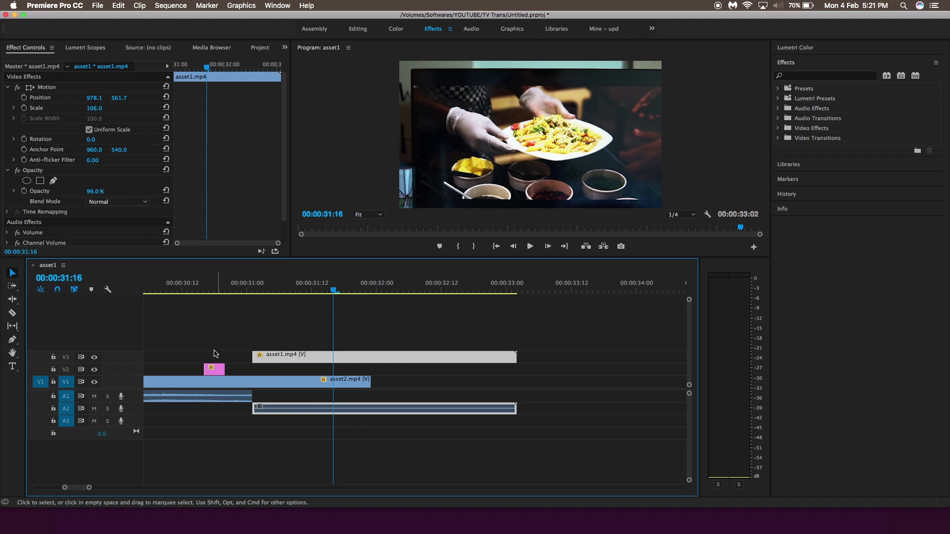
{"action": "left_click", "coordinate": [201, 334]}
{"action": "key", "text": "space"}
{"action": "left_click", "coordinate": [193, 291]}
{"action": "key", "text": "space"}
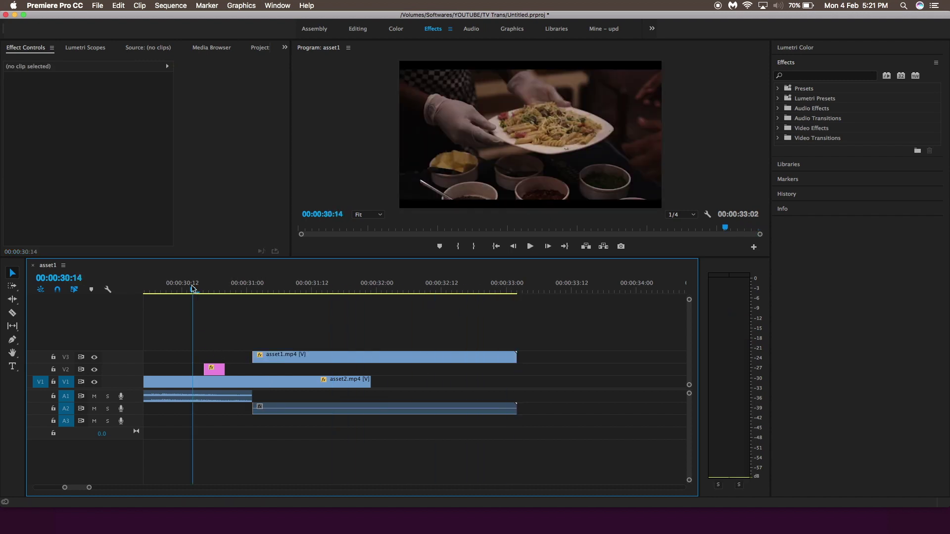